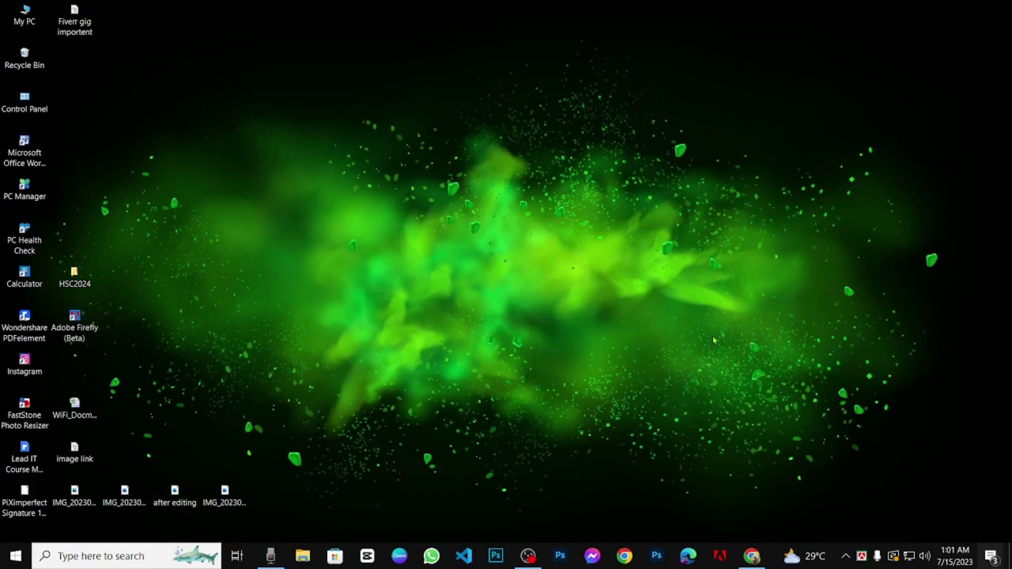
right_click(406, 271)
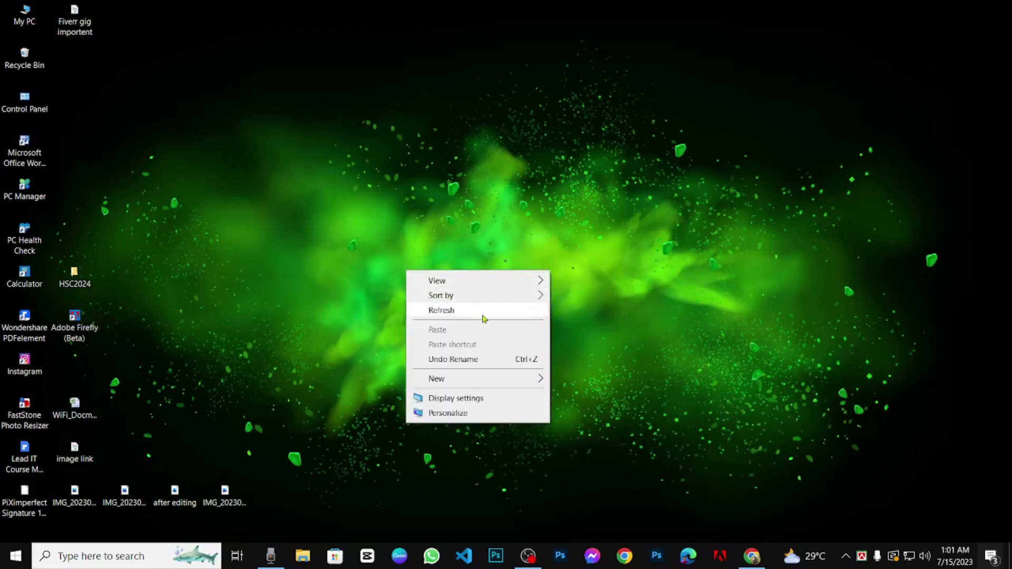
click(472, 311)
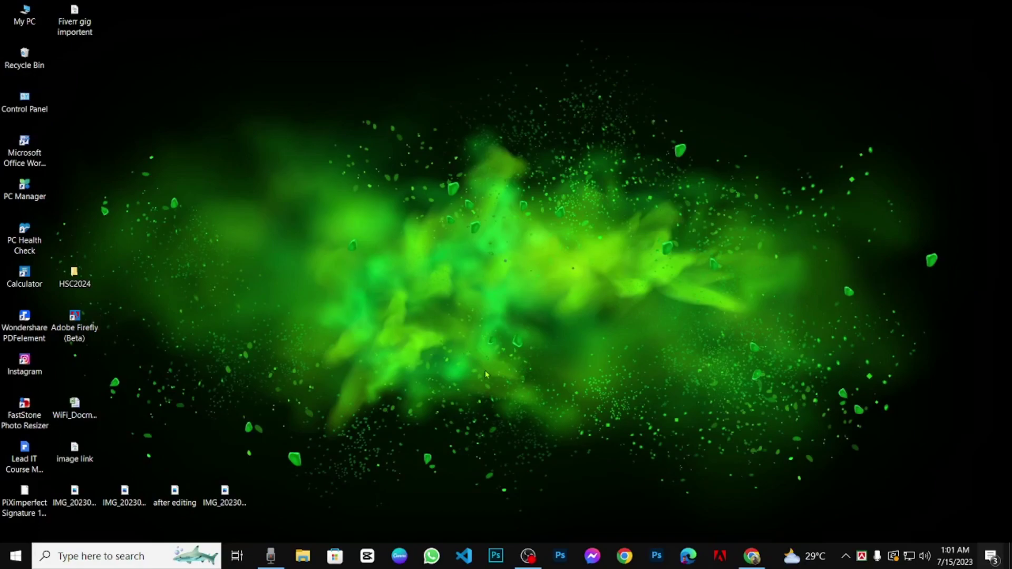
right_click(403, 218)
click(459, 257)
- Switch to Microsoft Edge, search the web for "adobe firefly" and open Adobe's Generative AI for creatives page
click(688, 554)
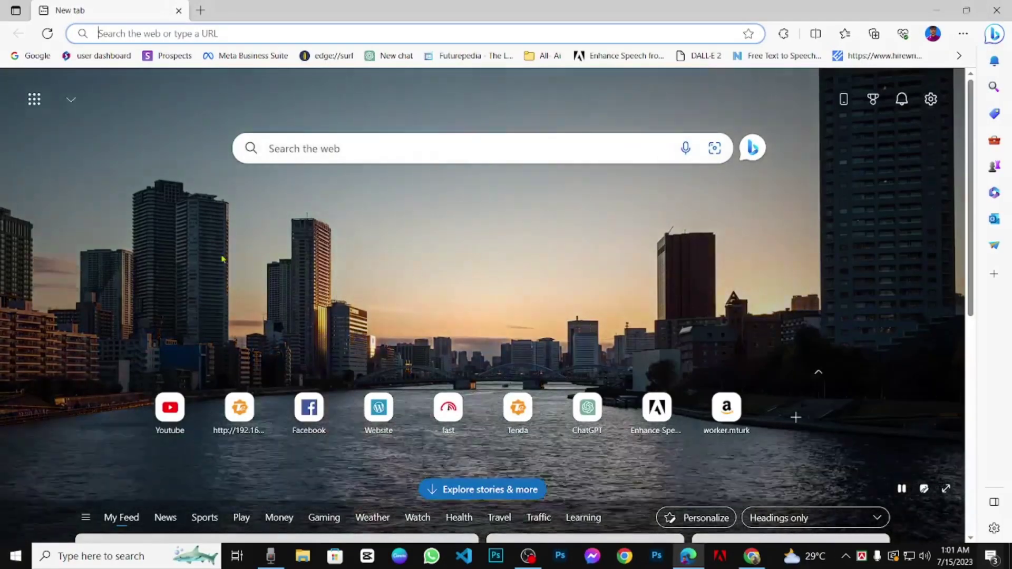
click(343, 139)
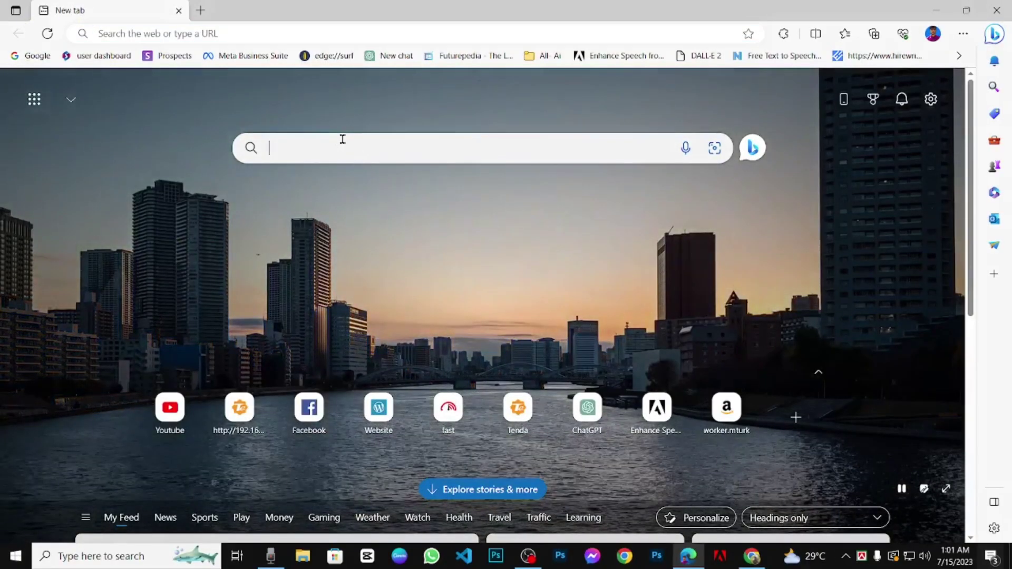
click(346, 147)
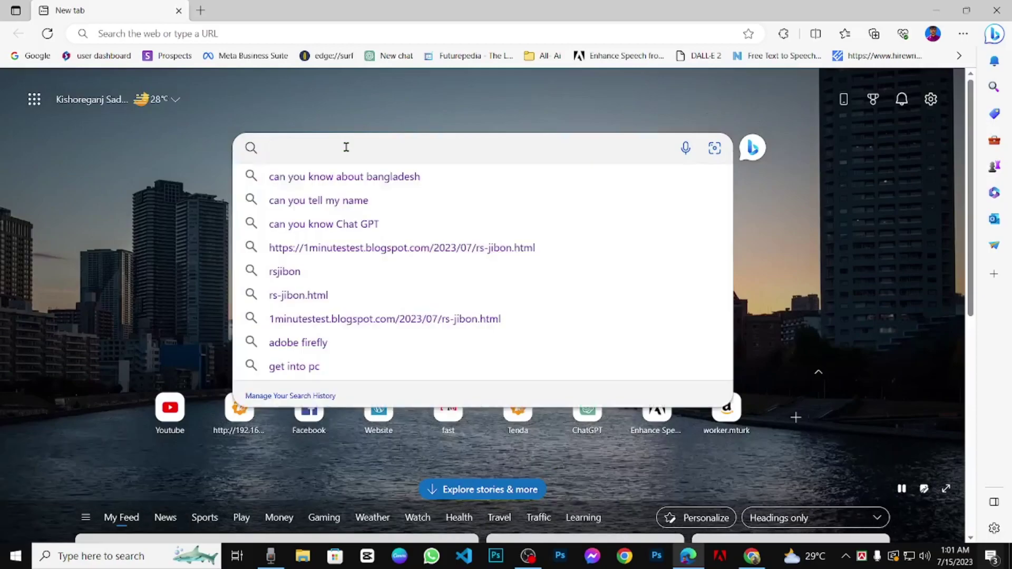
text(ad)
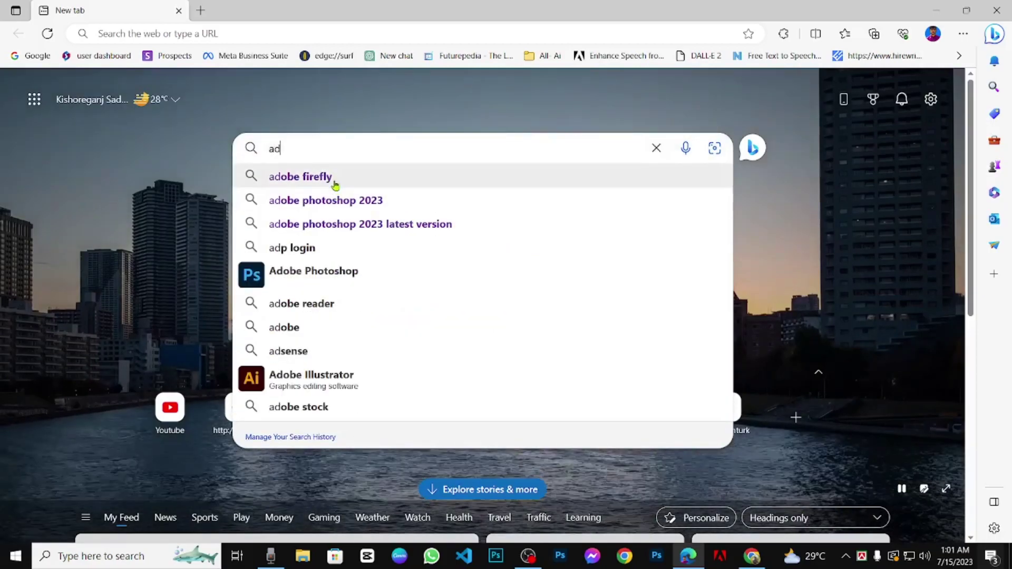
click(334, 180)
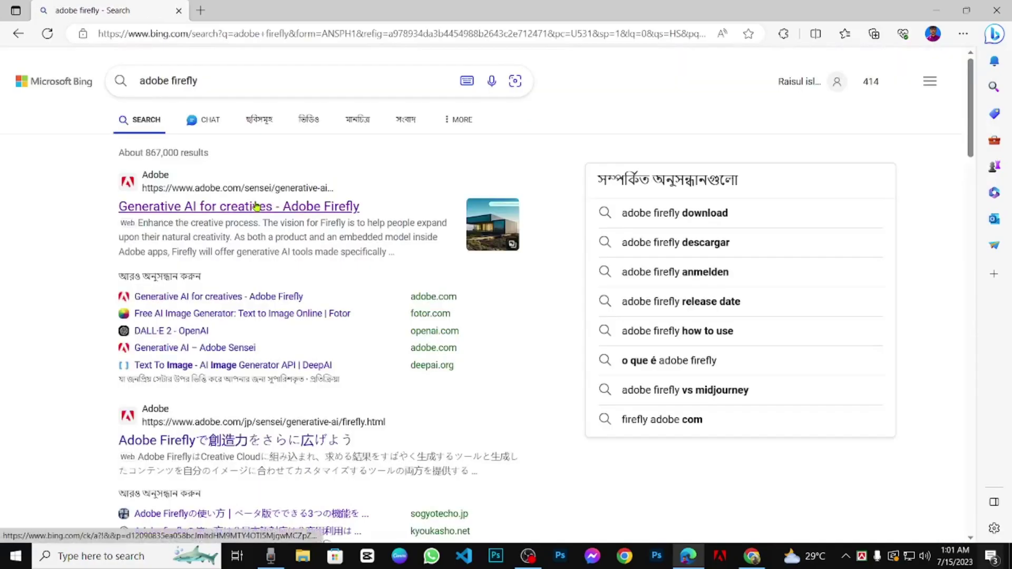
click(258, 205)
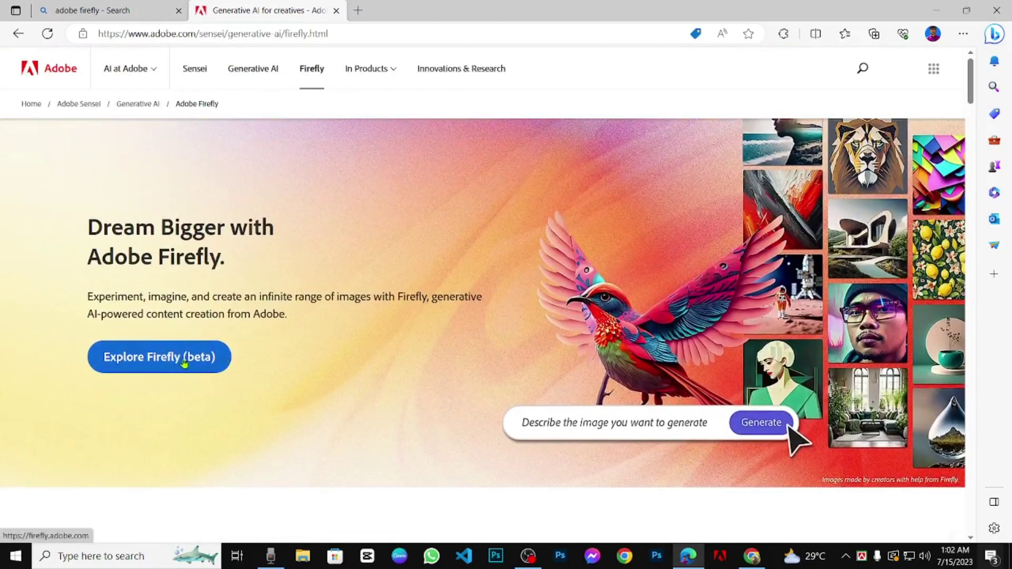
- Open the Adobe Firefly (Beta) site from the Firefly overview page and close the overview page
click(184, 362)
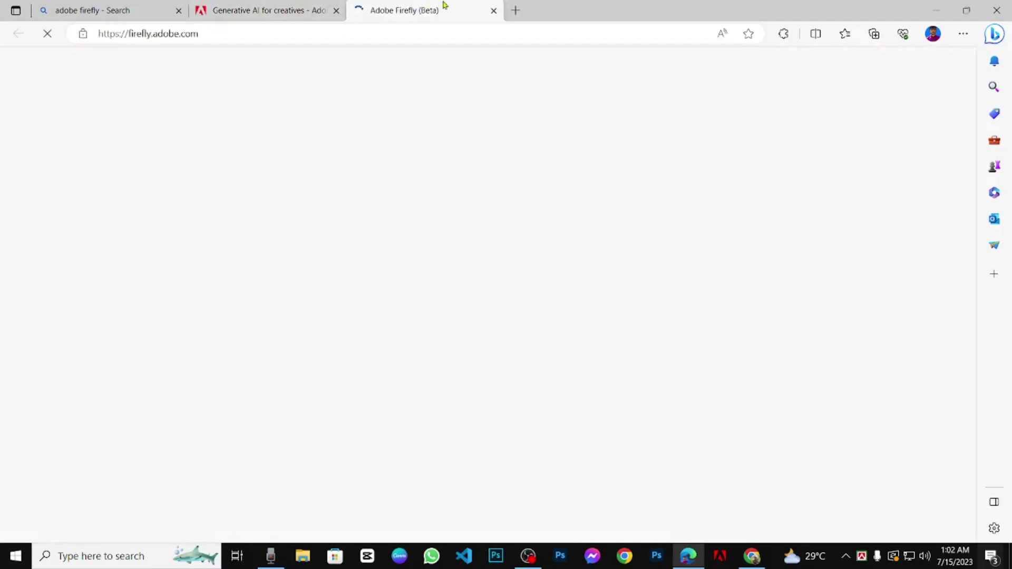
click(269, 7)
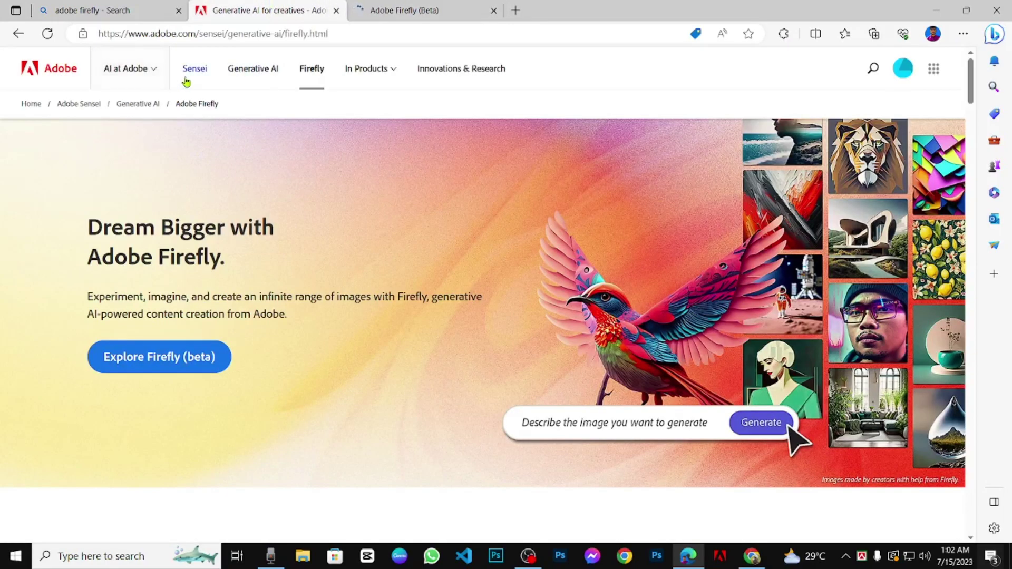
click(243, 79)
click(409, 8)
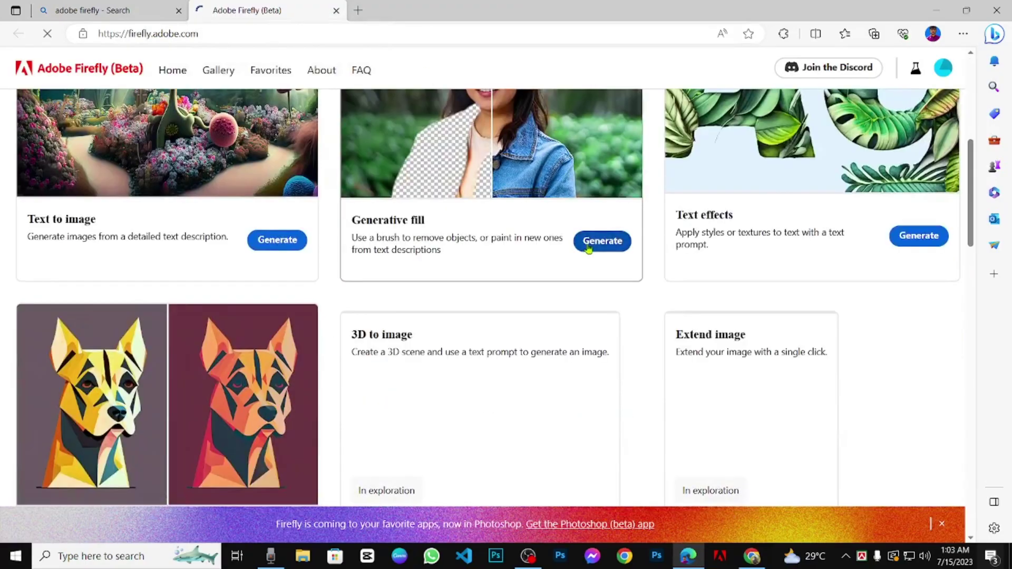
- Start Generative fill and upload yesterday's purple-lit portrait photo from the Downloads folder
click(588, 249)
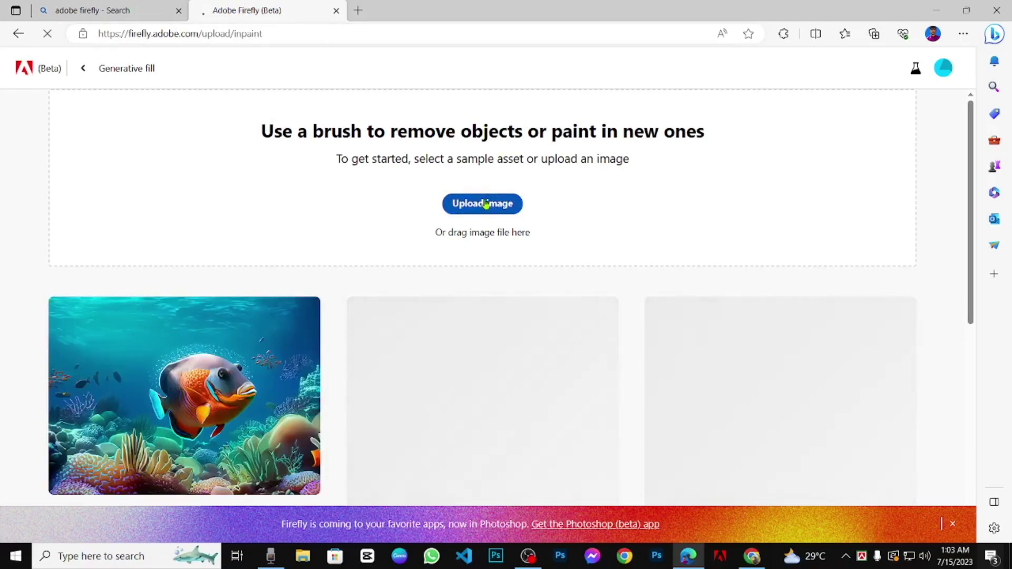
click(486, 205)
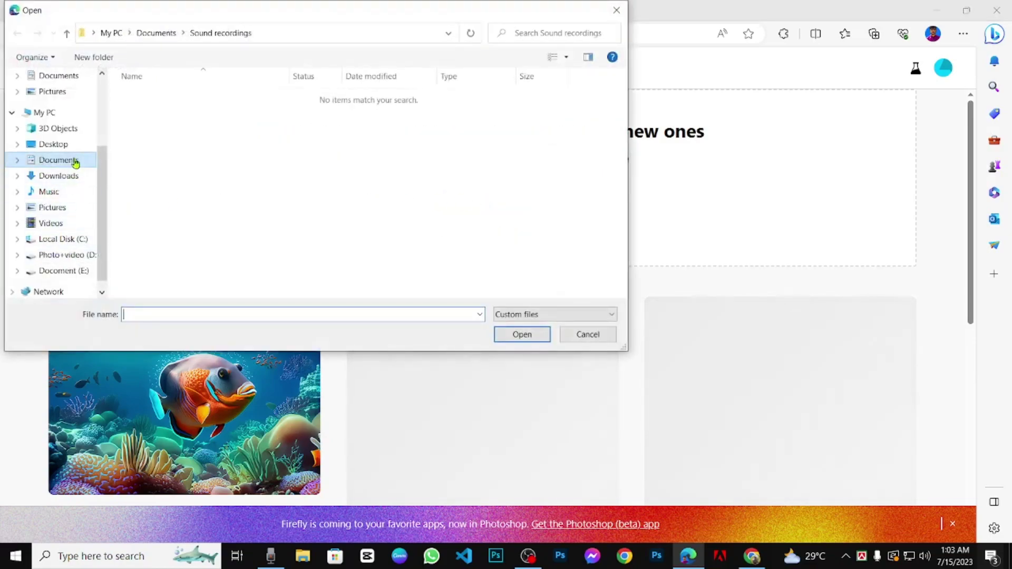
click(73, 175)
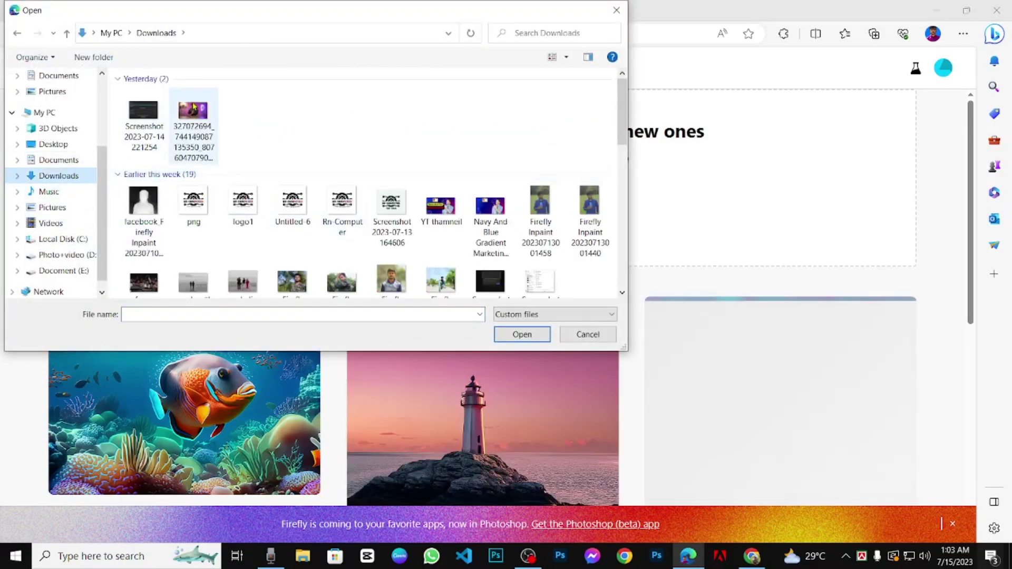
click(186, 115)
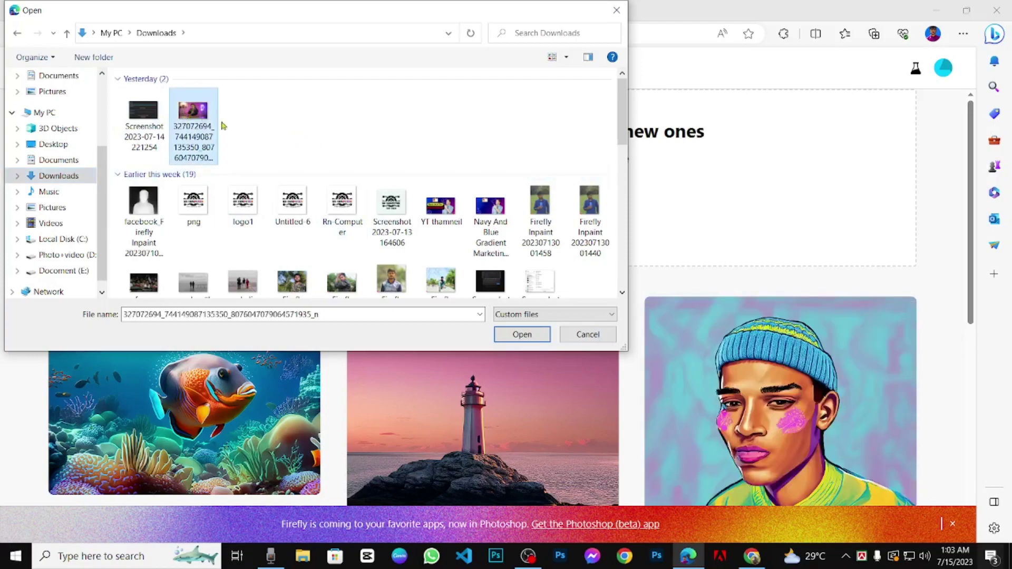
click(523, 336)
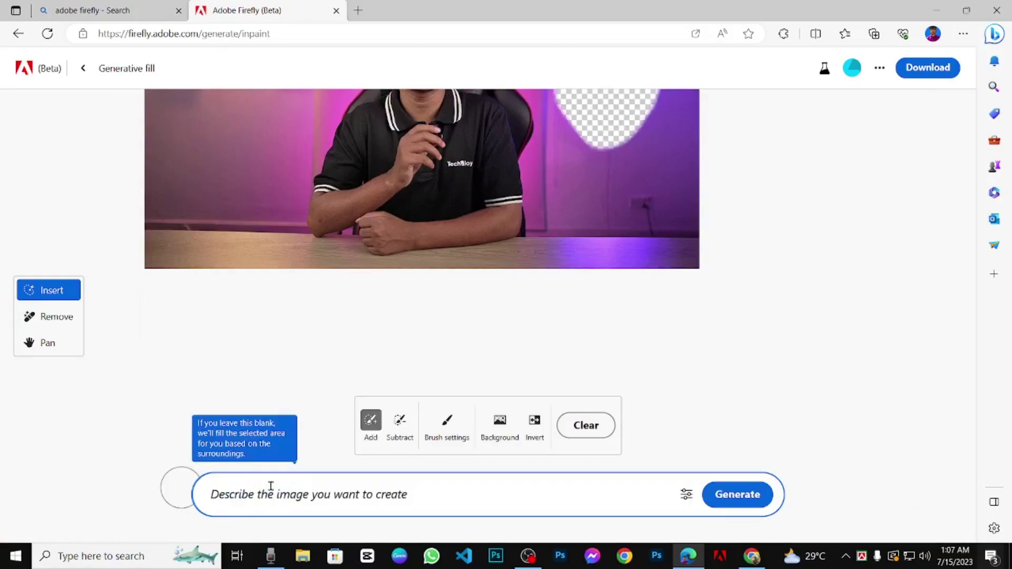
- Generate a fill for the erased wall area with the prompt "add lamp" and preview the lamp variations
click(271, 486)
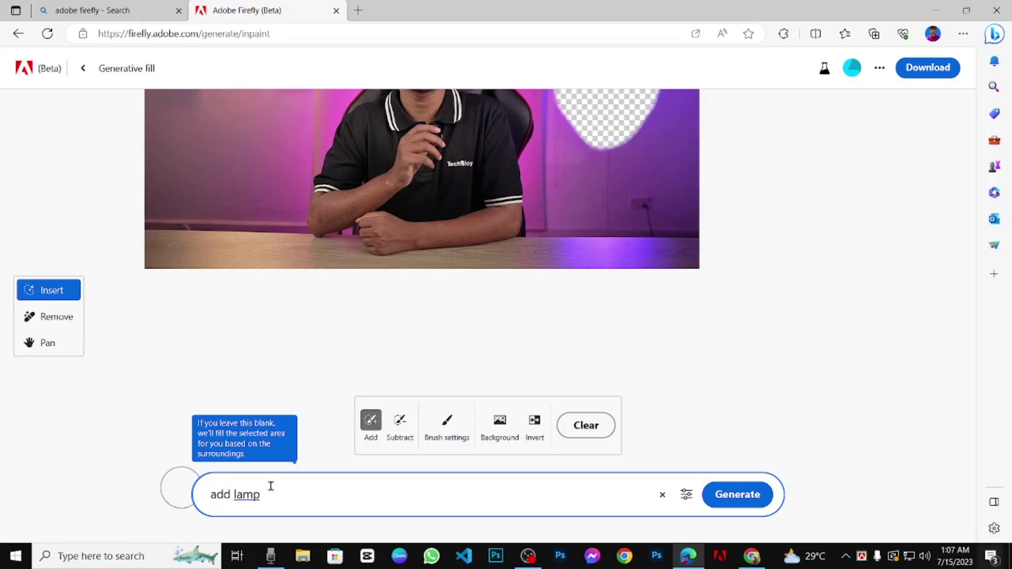
key(Return)
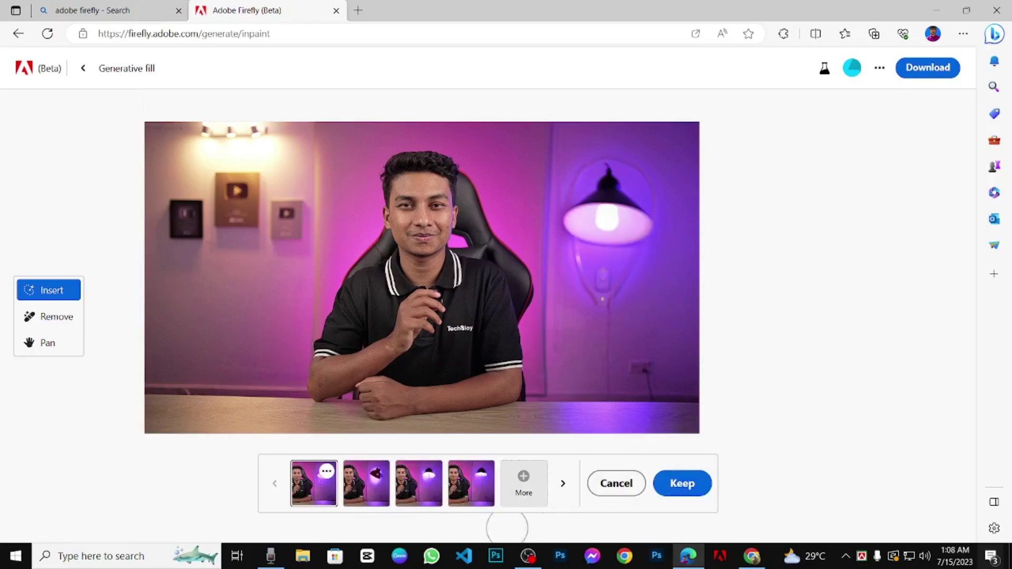
click(365, 493)
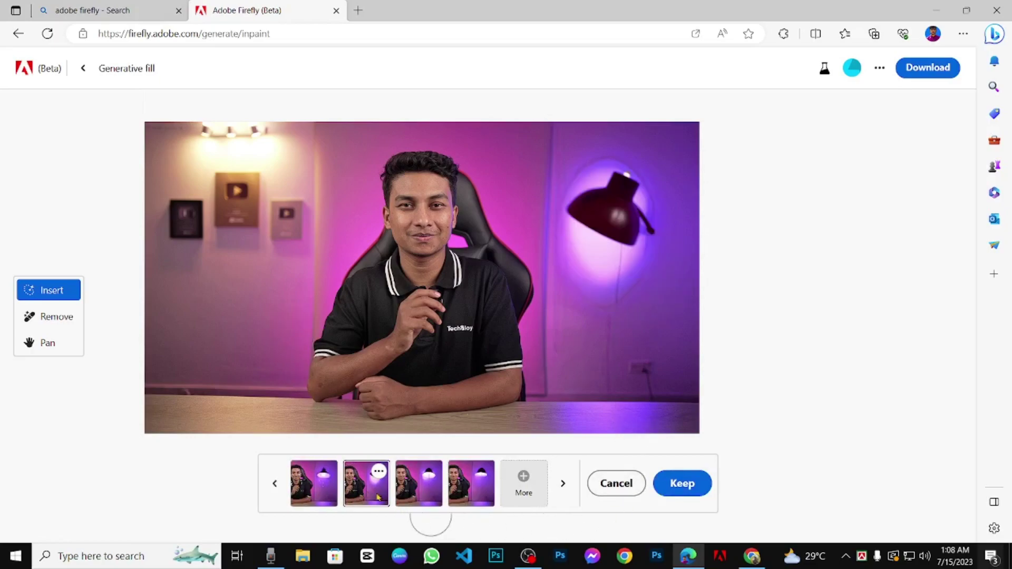
click(420, 497)
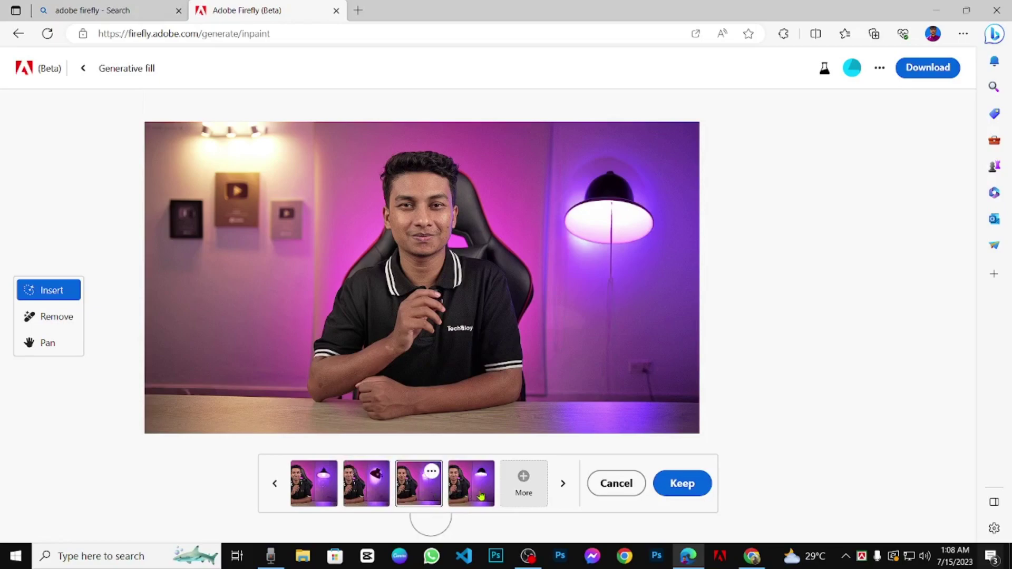
click(481, 496)
click(425, 491)
- Examine the photo with the third lamp variation, both close up and as a whole
scroll(75, 203, up, 3)
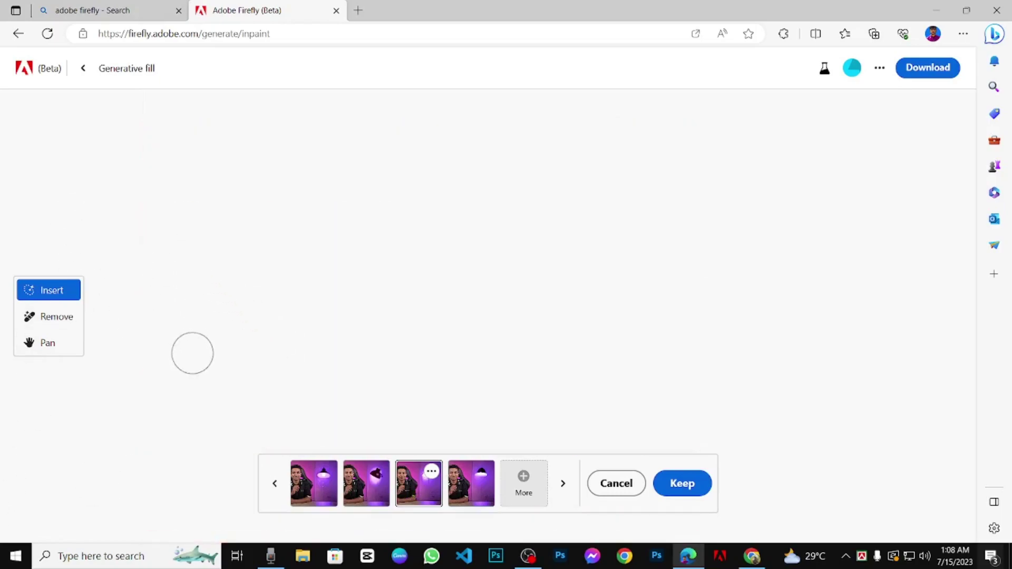
scroll(244, 361, down, 4)
scroll(237, 290, up, 1)
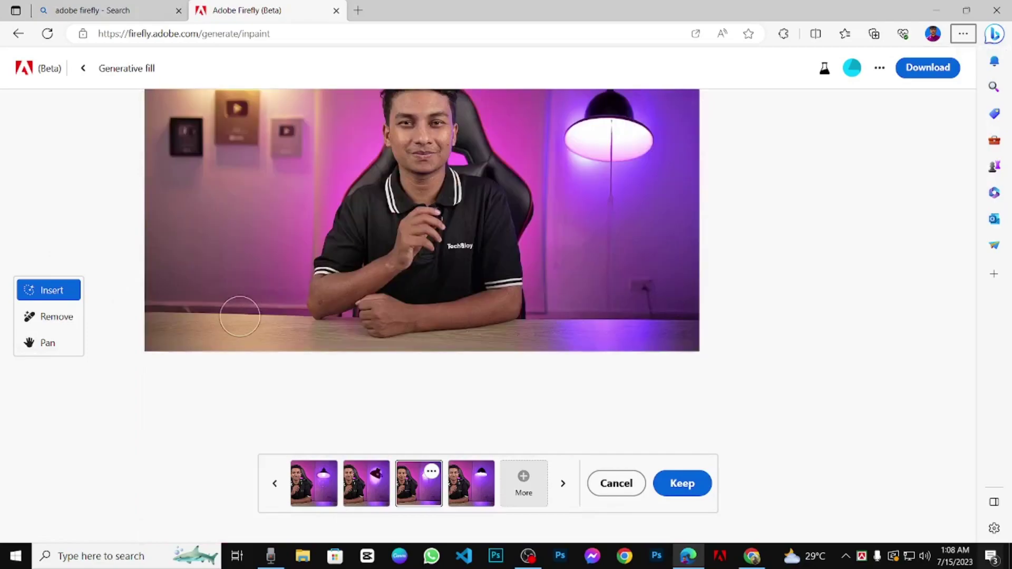
scroll(234, 273, up, 3)
scroll(234, 273, down, 3)
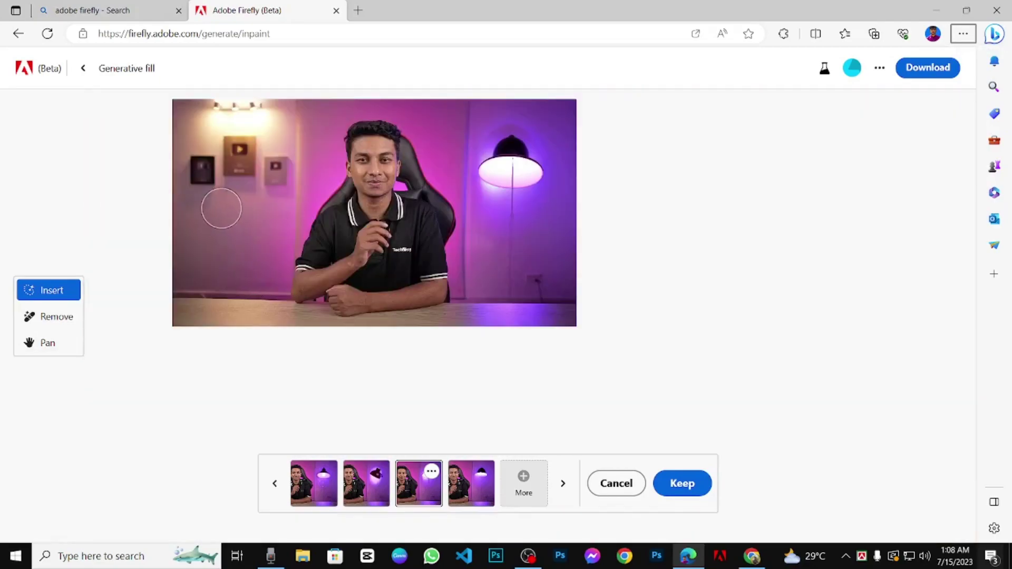
scroll(179, 163, up, 1)
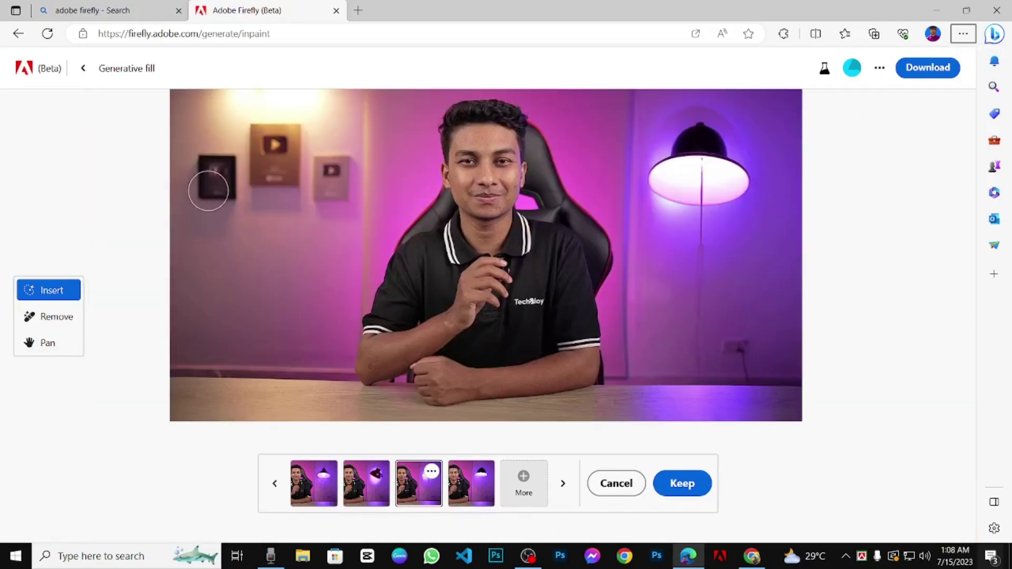
scroll(264, 210, up, 1)
scroll(278, 206, down, 3)
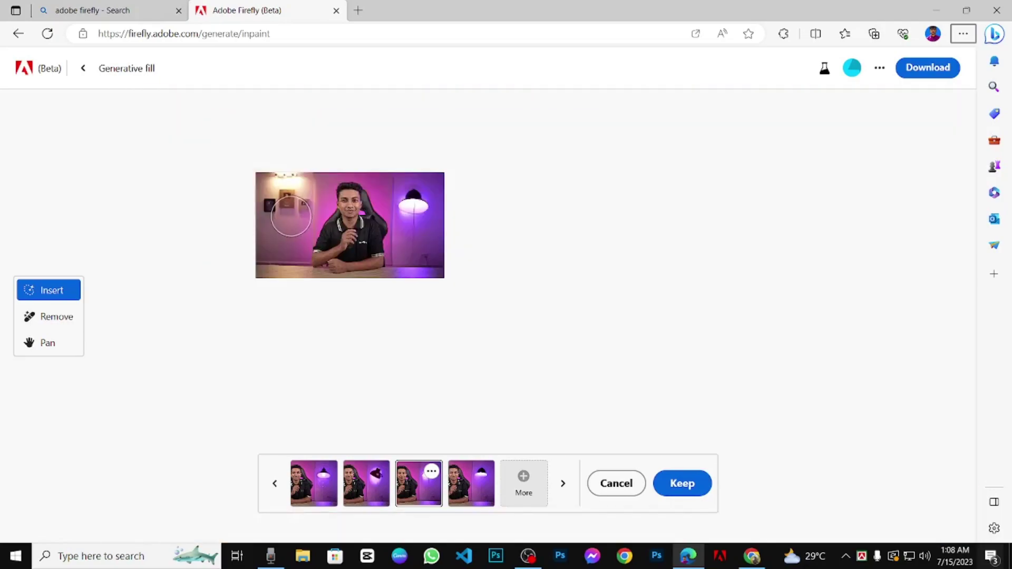
scroll(277, 206, up, 2)
scroll(289, 200, up, 2)
scroll(306, 195, down, 4)
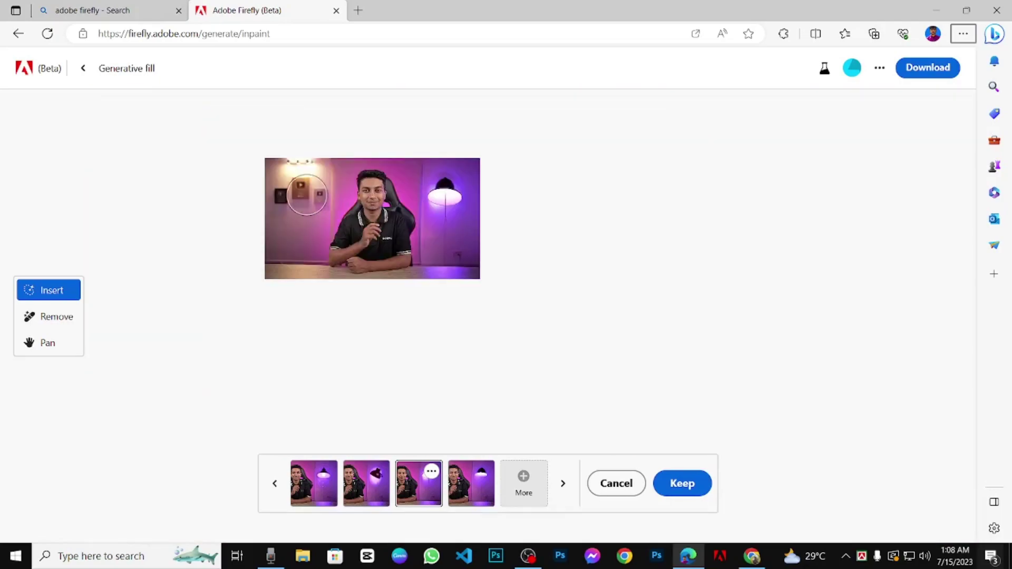
scroll(308, 199, down, 1)
scroll(322, 202, up, 4)
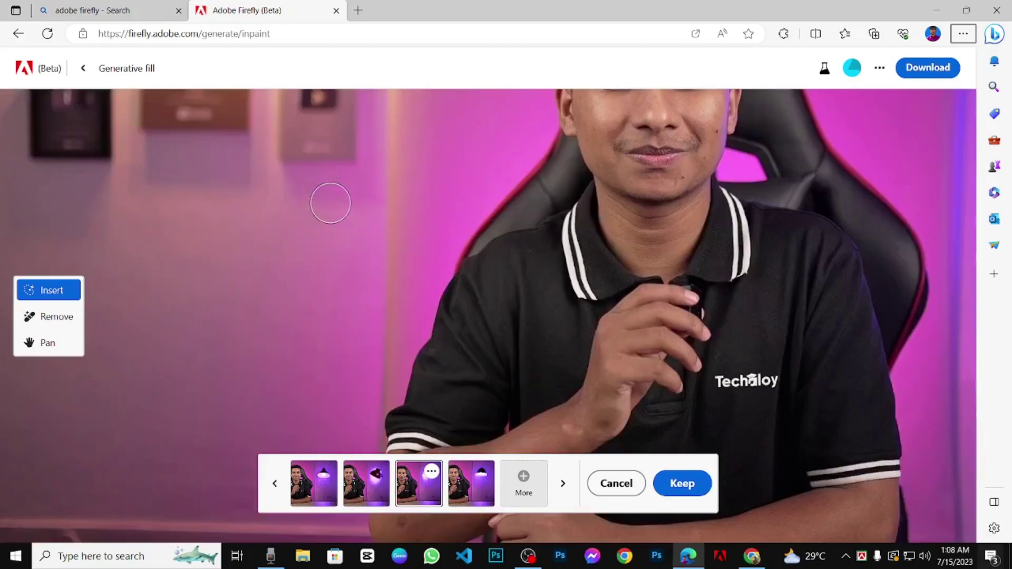
scroll(351, 211, down, 2)
scroll(357, 219, up, 4)
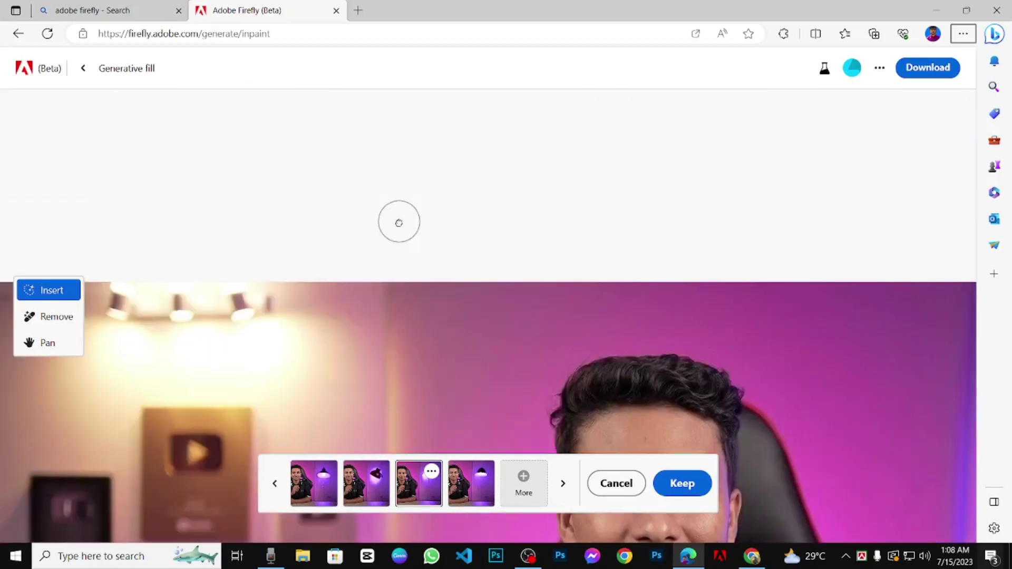
scroll(378, 245, up, 3)
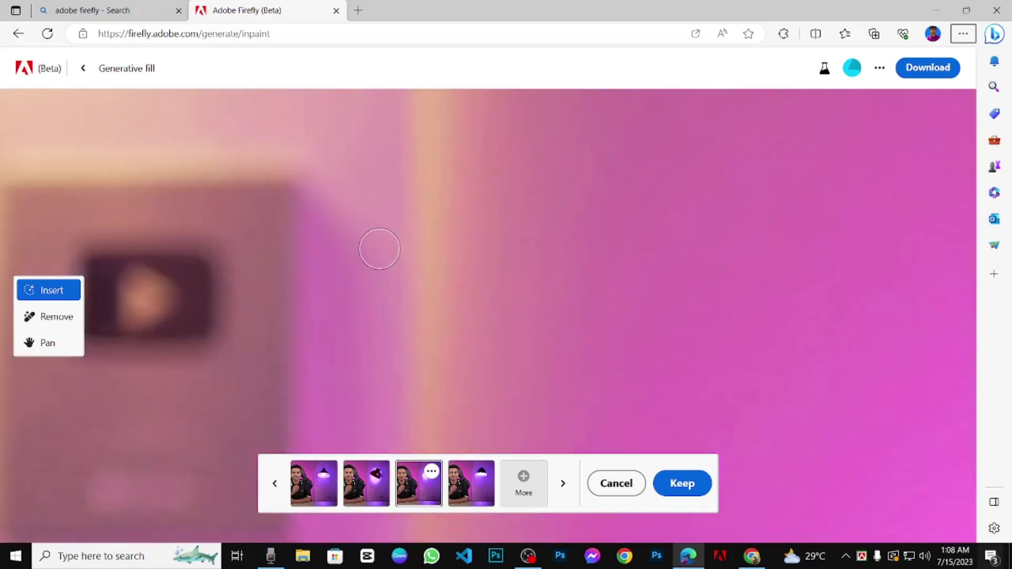
scroll(377, 251, down, 4)
scroll(378, 257, up, 1)
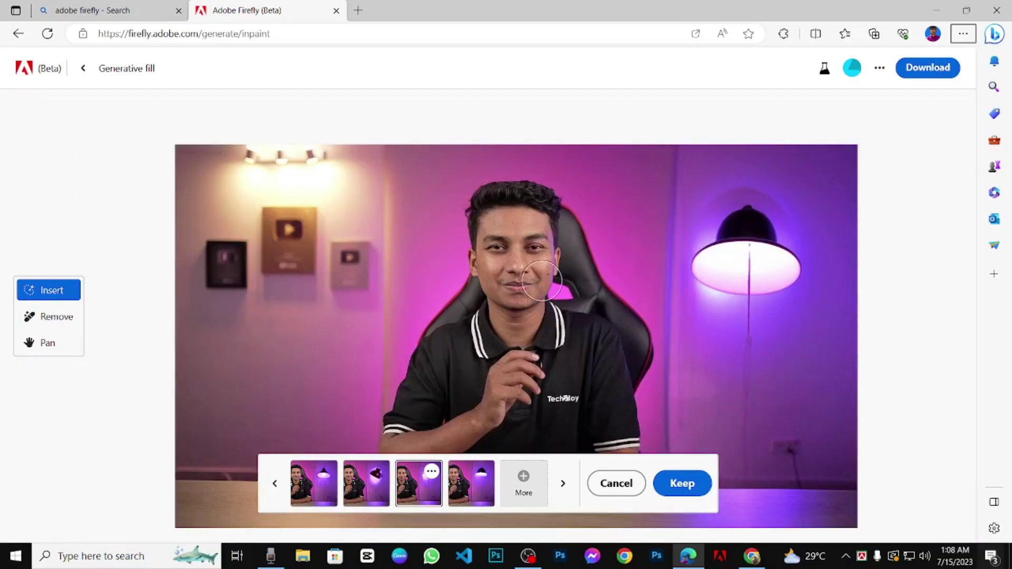
scroll(542, 282, down, 2)
scroll(530, 240, up, 1)
scroll(765, 390, up, 2)
scroll(764, 391, down, 3)
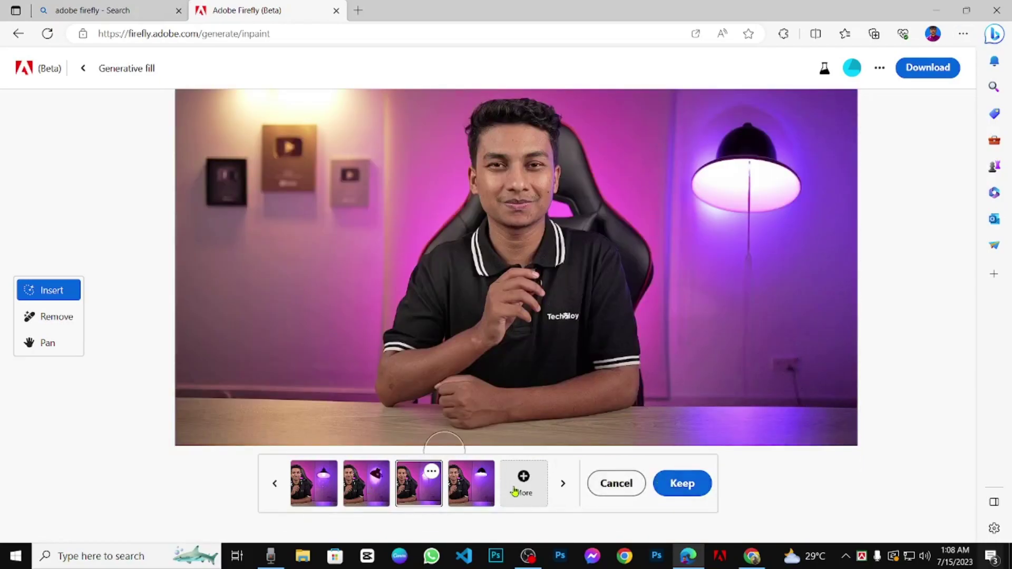
- Compare the lamp variations again and keep the fourth one
click(477, 492)
click(430, 490)
click(464, 492)
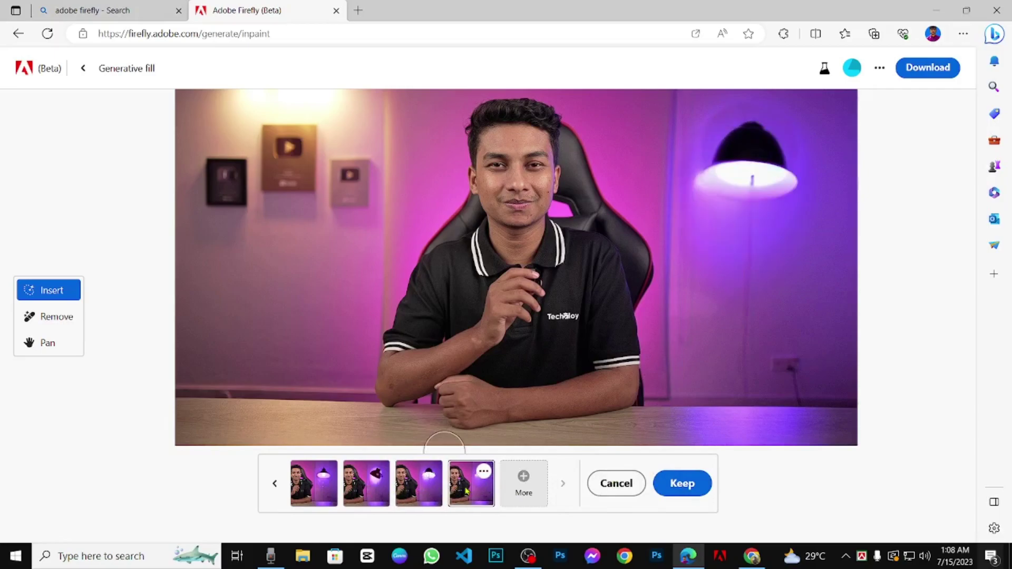
click(362, 495)
click(460, 495)
click(681, 482)
- Brush out the wall socket and its cable below the lamp, down onto the table edge
scroll(598, 453, down, 4)
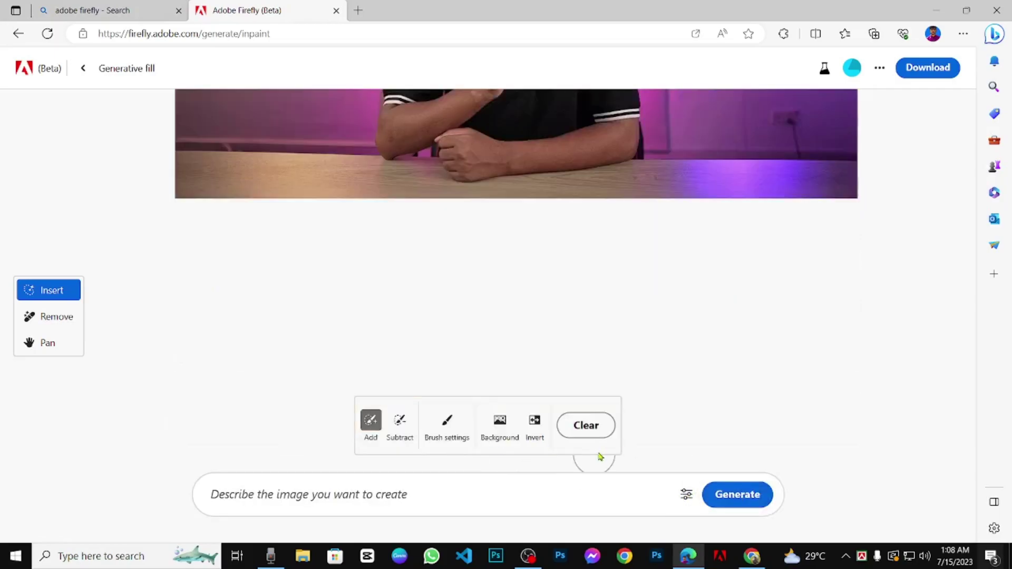
scroll(749, 333, up, 4)
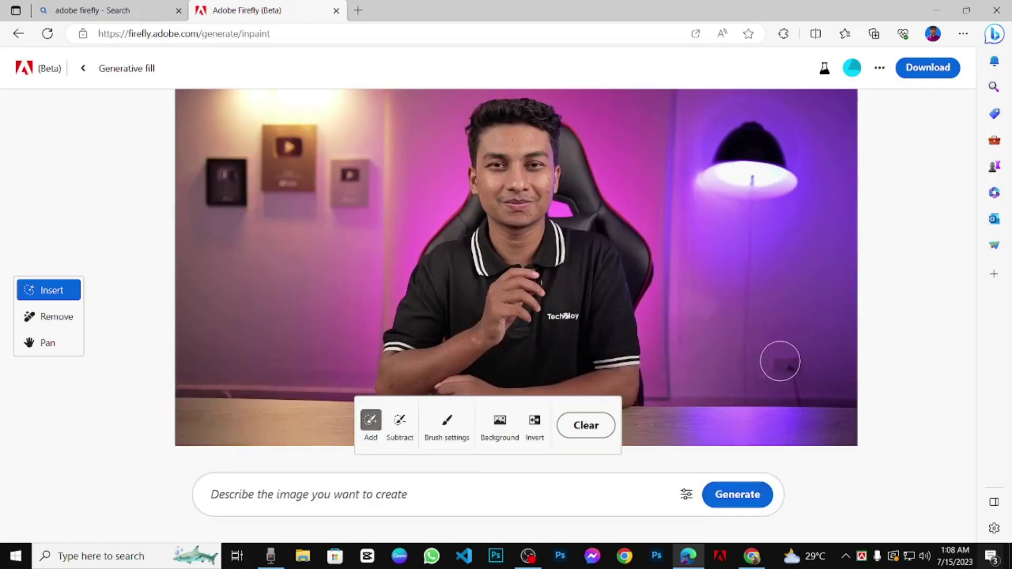
drag(779, 361, 804, 407)
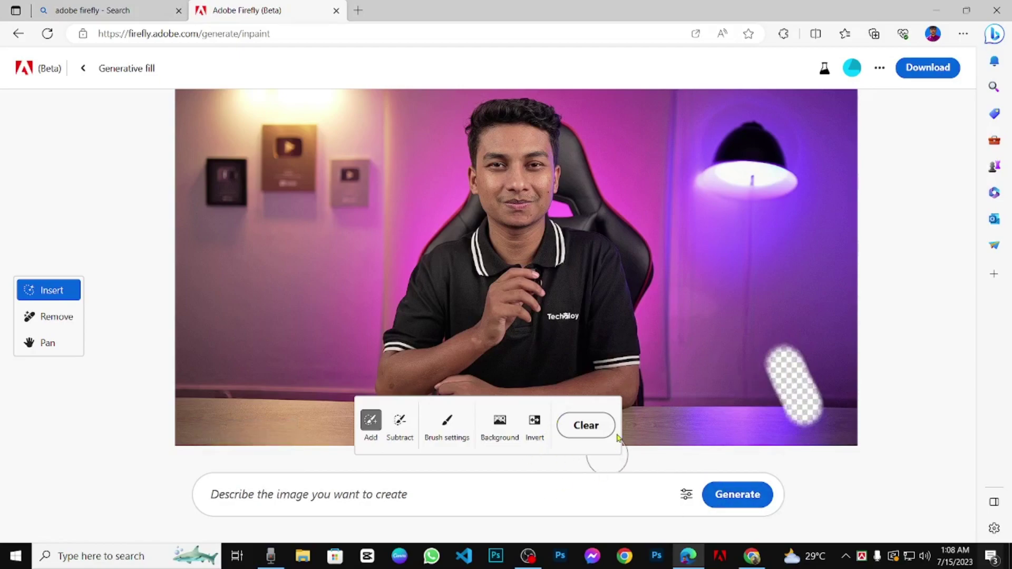
- Clear the insert mask, brush over the wall socket and its cable with the Remove tool, and generate the removal
click(598, 421)
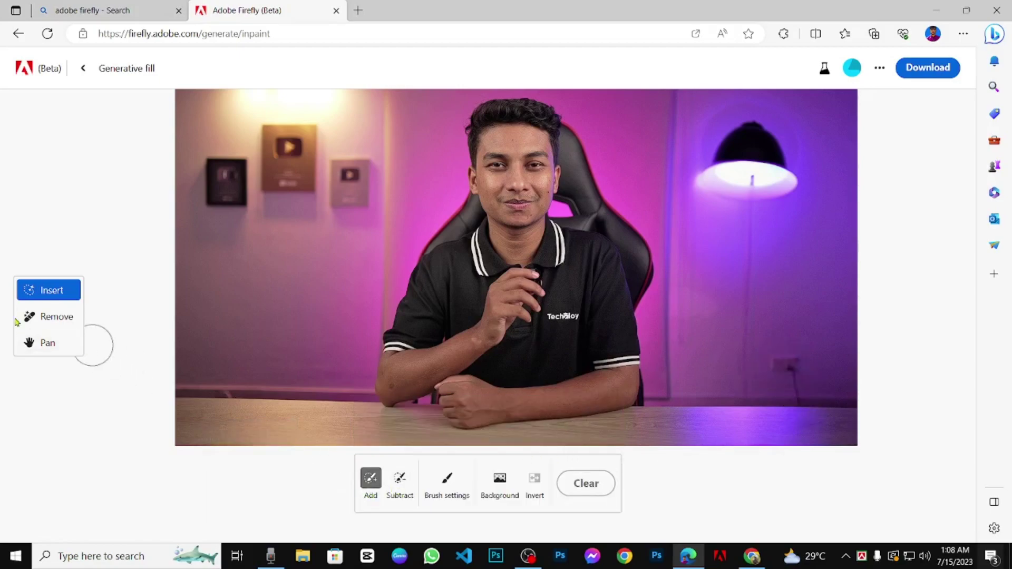
click(48, 319)
drag(782, 354, 793, 393)
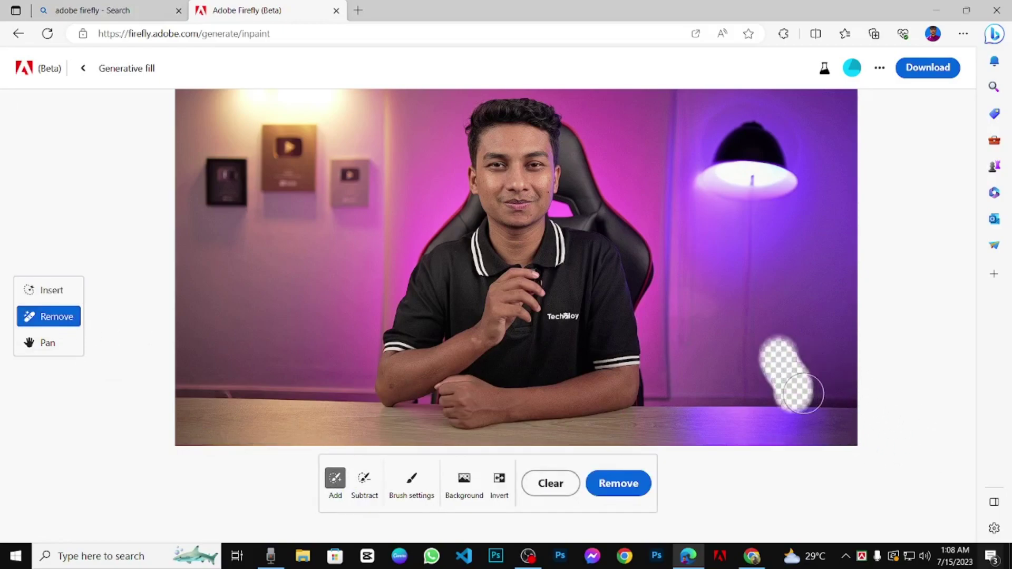
click(623, 483)
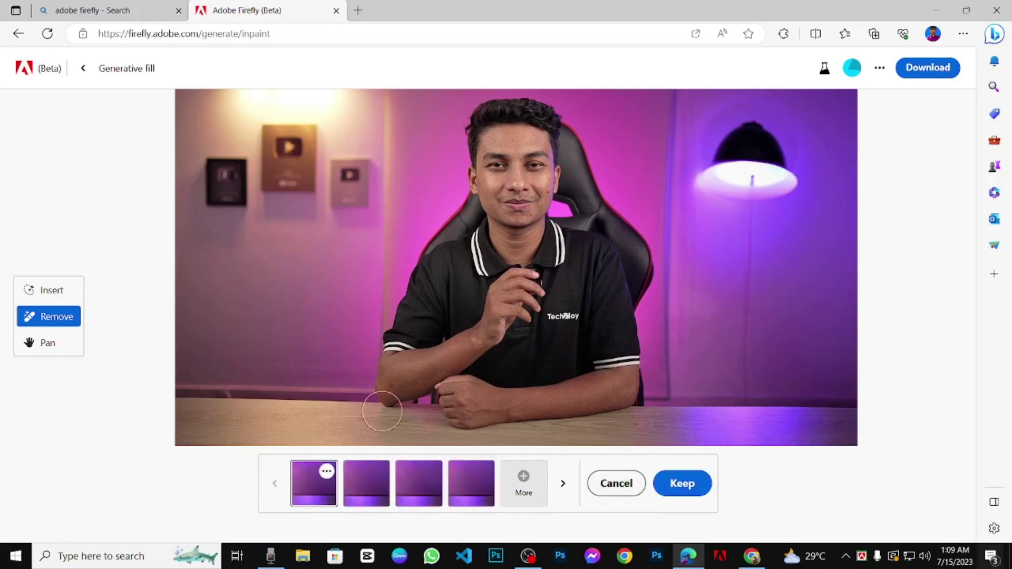
- Compare the socket removal variations and keep the third one
click(372, 485)
click(424, 494)
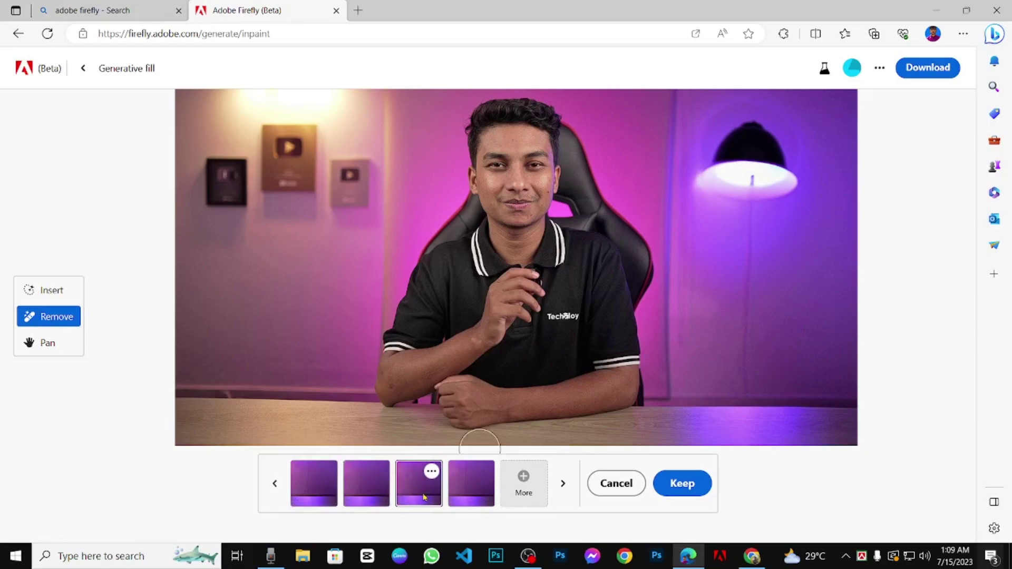
click(672, 482)
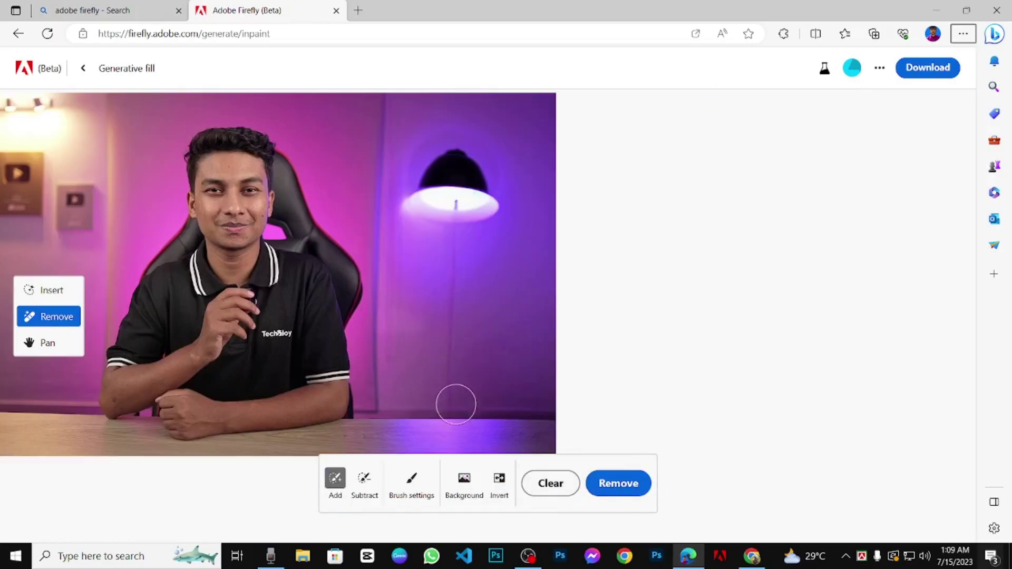
- Brush out a large area of wall and tabletop below the lamp in Insert mode, discarding the smaller Remove patch
mouse_move(426, 418)
mouse_down()
mouse_move(448, 372)
mouse_move(472, 374)
mouse_move(483, 400)
mouse_move(477, 422)
mouse_move(451, 413)
mouse_up()
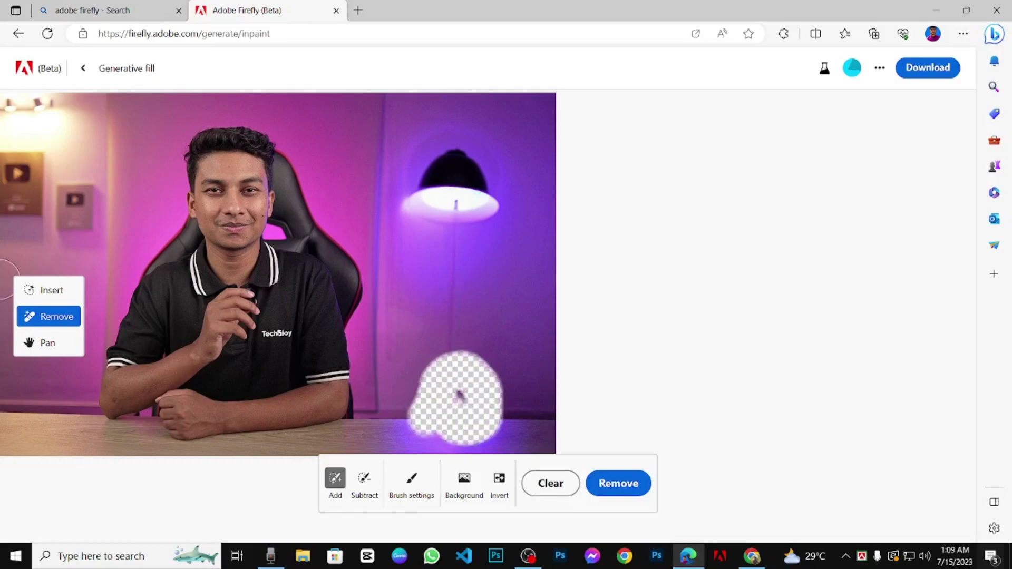
click(48, 290)
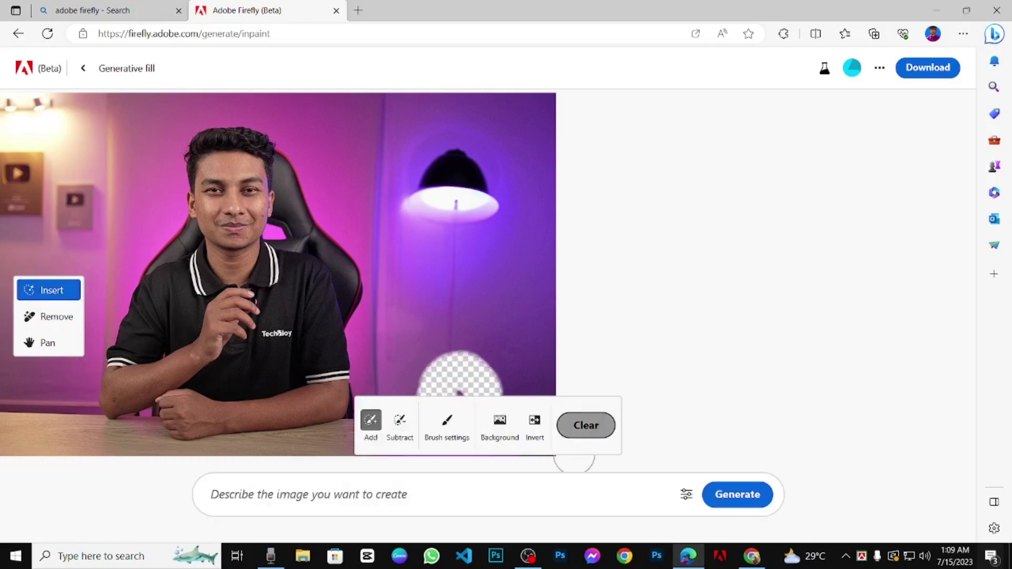
click(579, 427)
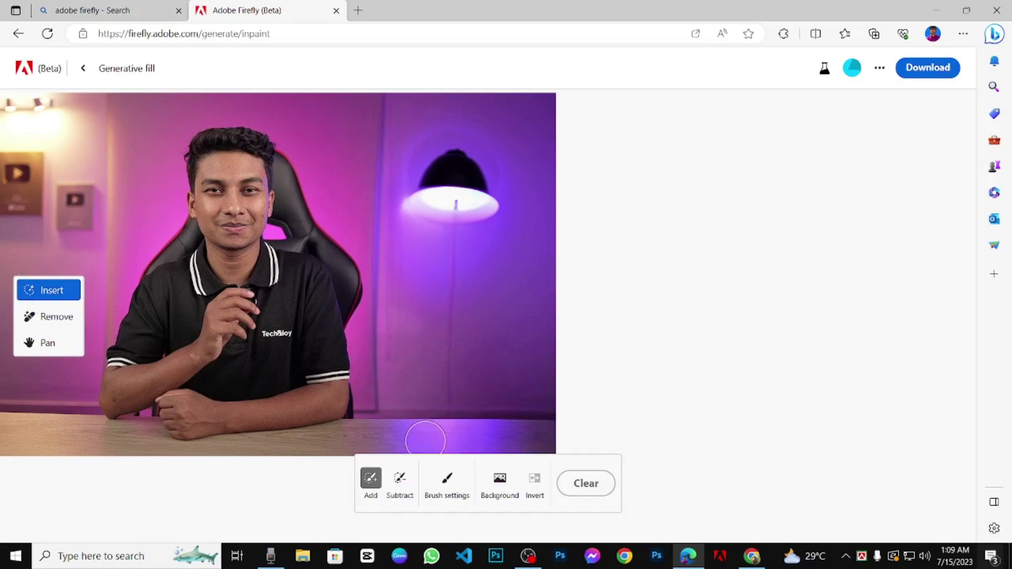
mouse_move(425, 440)
mouse_down()
mouse_move(414, 418)
mouse_move(425, 375)
mouse_move(456, 360)
mouse_move(486, 398)
mouse_move(470, 437)
mouse_move(435, 407)
mouse_move(449, 388)
mouse_move(461, 425)
mouse_move(413, 420)
mouse_up()
drag(455, 347, 411, 356)
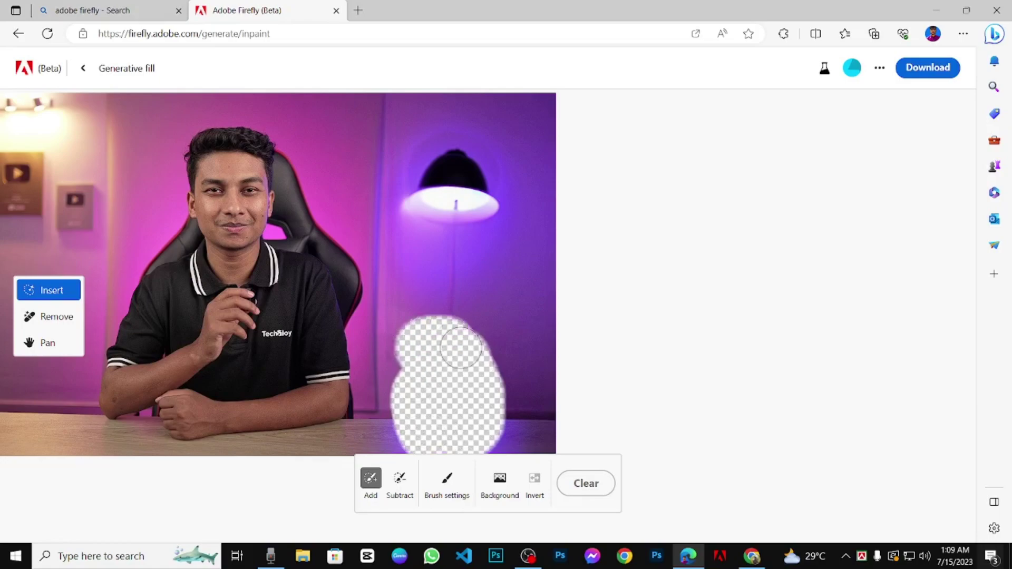
mouse_move(474, 386)
mouse_down()
mouse_move(486, 354)
mouse_move(445, 357)
mouse_move(464, 343)
mouse_up()
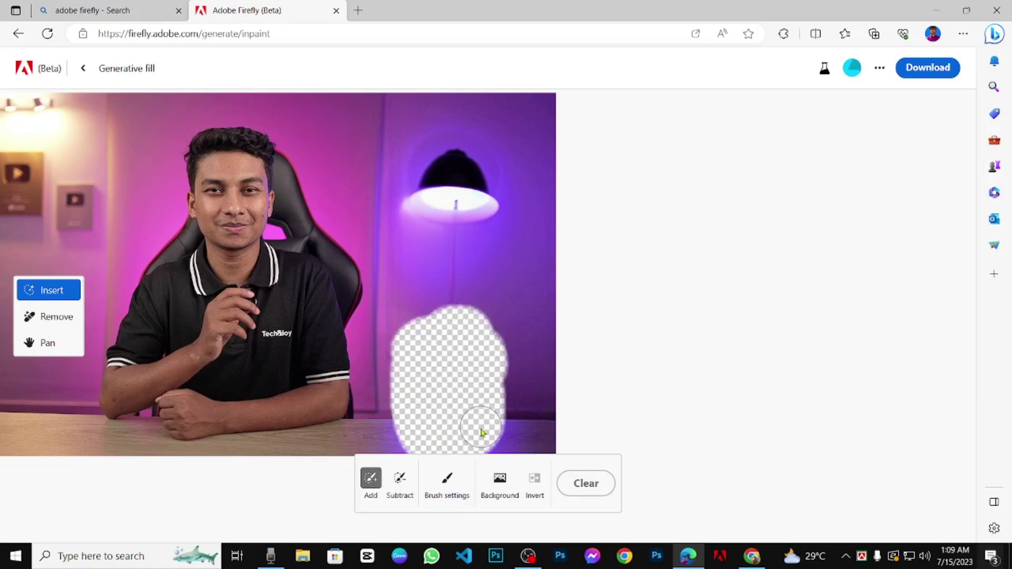
- Generate a fill for the erased area below the lamp with the prompt "add a tree in tob"
click(351, 489)
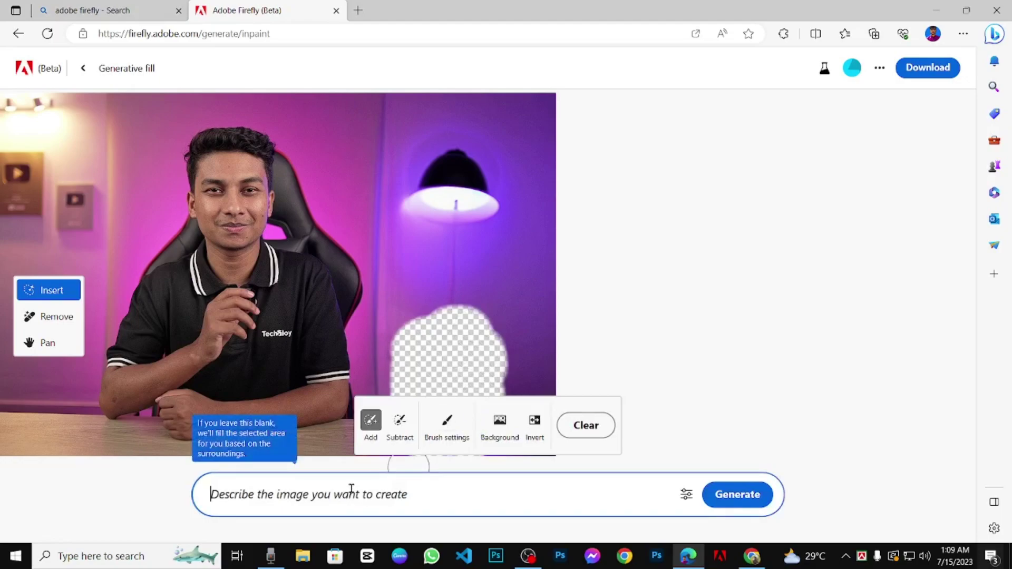
text(s)
key(BackSpace)
text(ass)
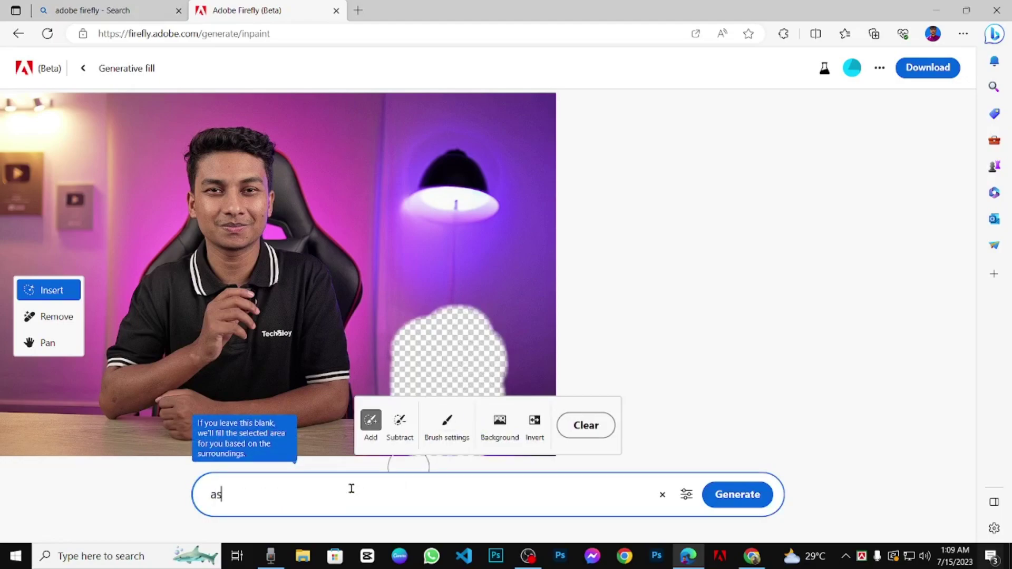
key(BackSpace)
key(BackSpace)
text(dd a tree in to)
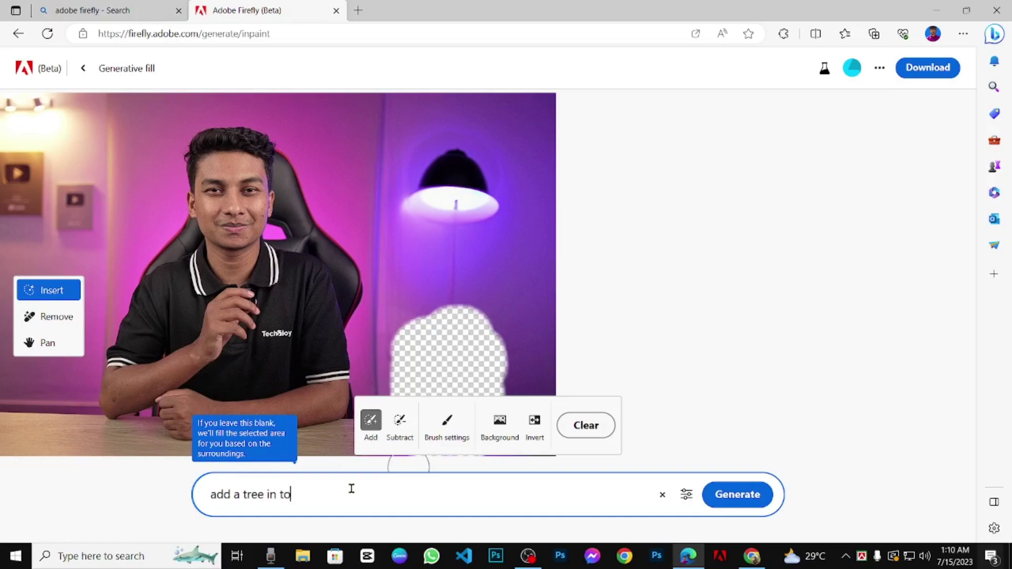
text(b)
key(Return)
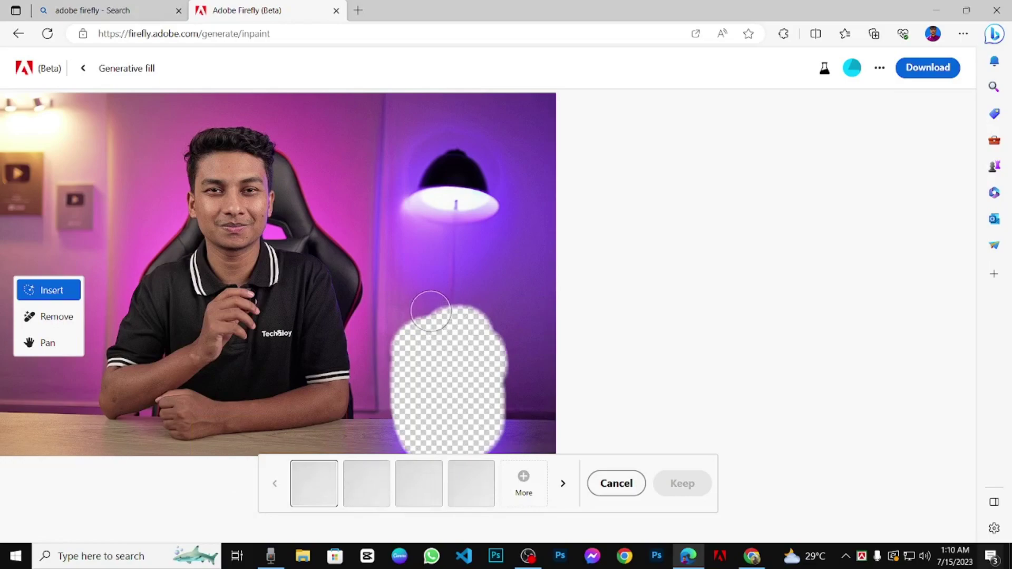
- Compare the tree variations and keep the bright green tree in a white pot
scroll(430, 307, down, 3)
scroll(448, 314, up, 3)
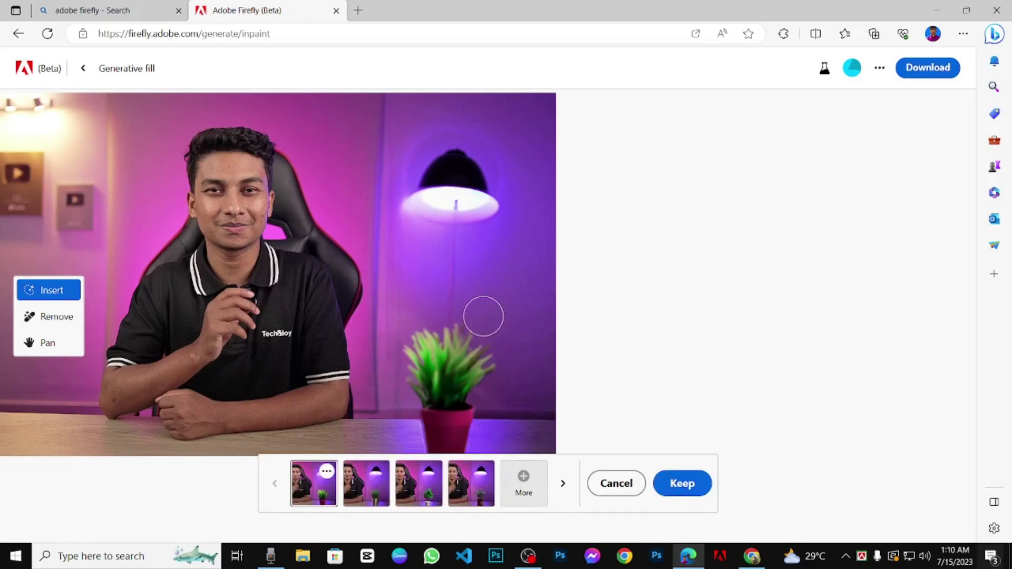
click(365, 496)
click(482, 488)
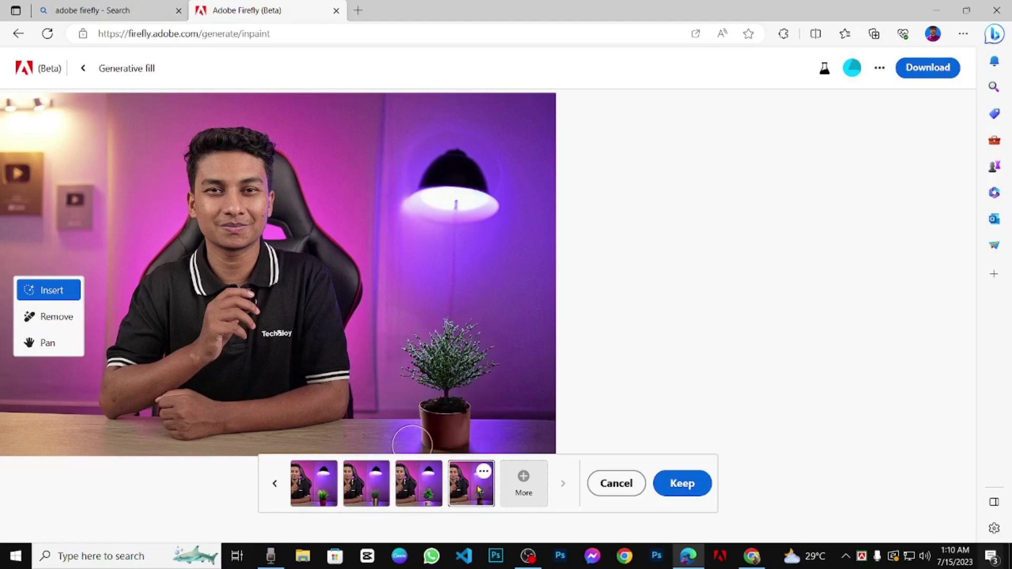
click(664, 486)
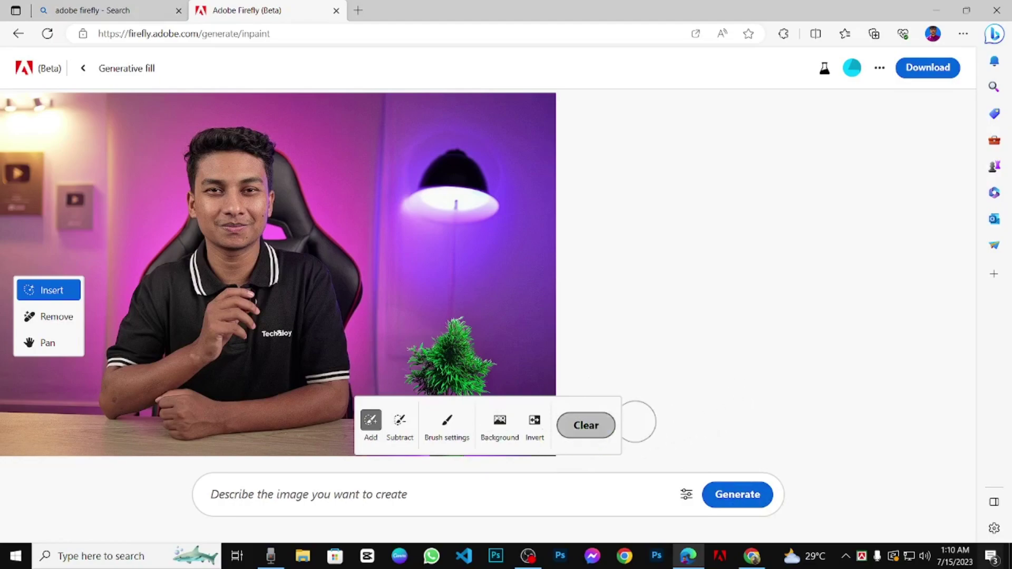
- Examine the photo with the added potted tree, both close up and as a whole
scroll(347, 420, up, 4)
scroll(358, 418, down, 4)
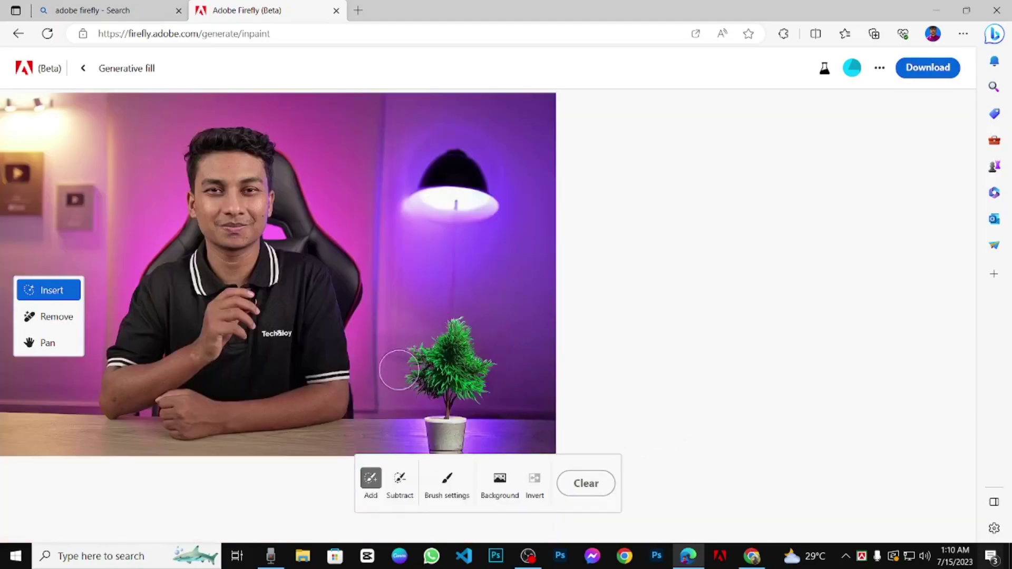
scroll(364, 388, down, 2)
scroll(322, 403, up, 3)
scroll(369, 390, down, 3)
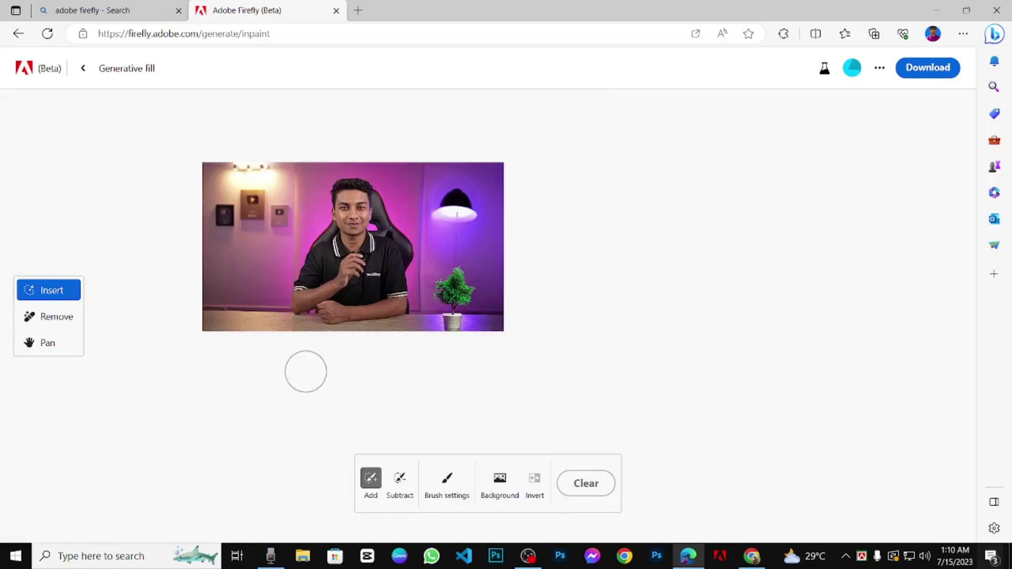
scroll(303, 364, up, 2)
scroll(302, 362, down, 2)
scroll(306, 364, up, 2)
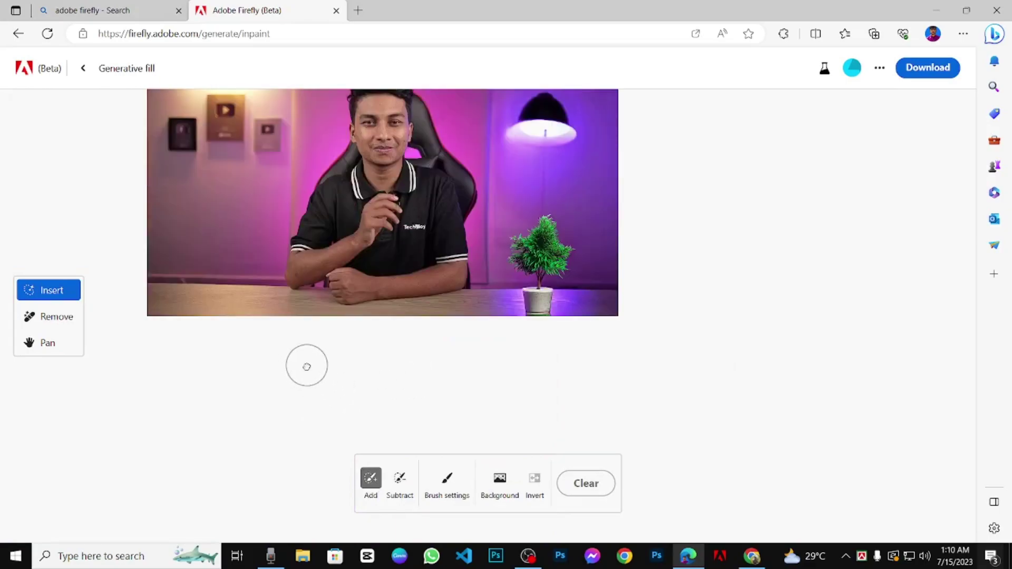
scroll(227, 322, up, 2)
scroll(227, 321, up, 2)
scroll(223, 398, down, 3)
scroll(226, 379, up, 1)
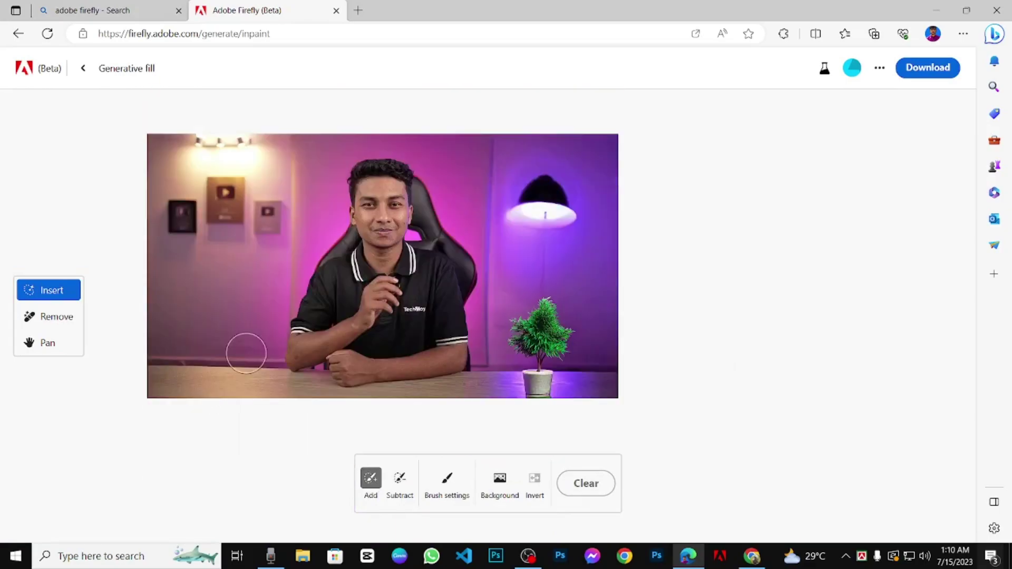
- Brush out the wall and tabletop area beneath the framed plaques and generate a fill with the prompt "toy monkey"
mouse_move(212, 255)
mouse_down()
mouse_move(199, 366)
mouse_move(194, 381)
mouse_move(175, 371)
mouse_move(193, 274)
mouse_move(217, 264)
mouse_move(225, 359)
mouse_move(214, 386)
mouse_move(189, 324)
mouse_move(214, 289)
mouse_move(249, 391)
mouse_move(224, 383)
mouse_move(129, 401)
mouse_move(191, 325)
mouse_move(199, 412)
mouse_move(177, 373)
mouse_move(173, 292)
mouse_move(211, 264)
mouse_move(252, 394)
mouse_up()
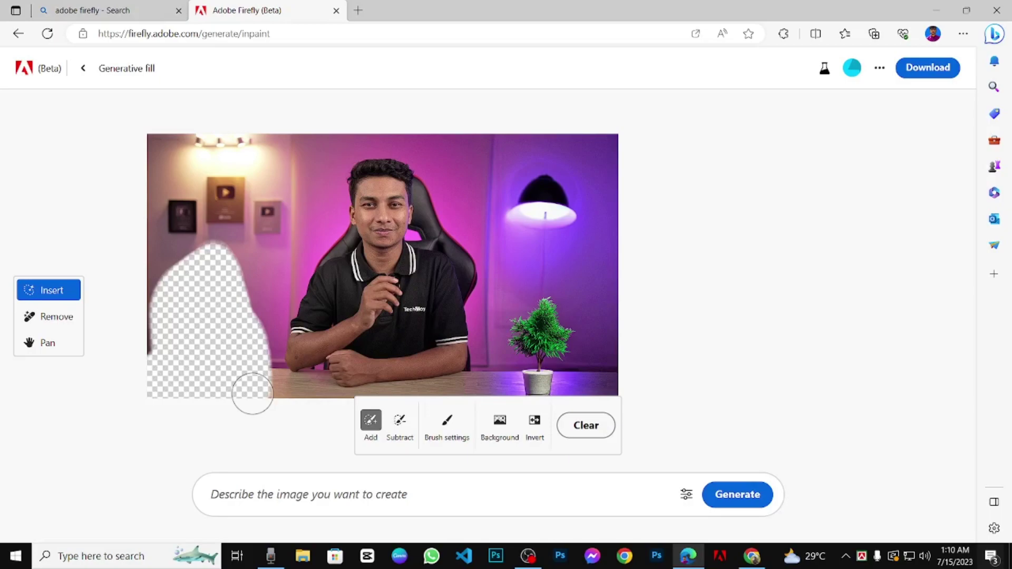
click(295, 494)
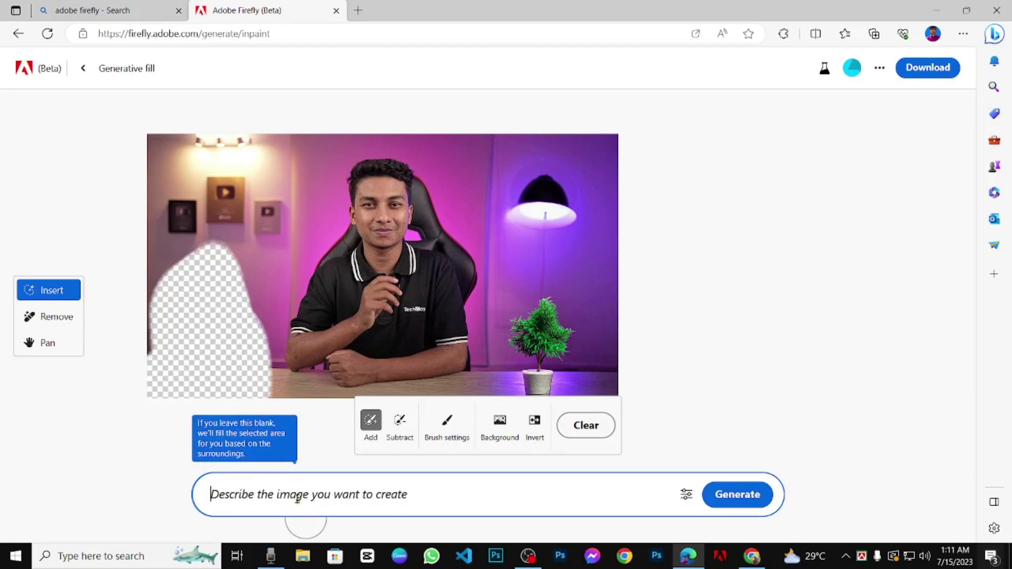
text(to)
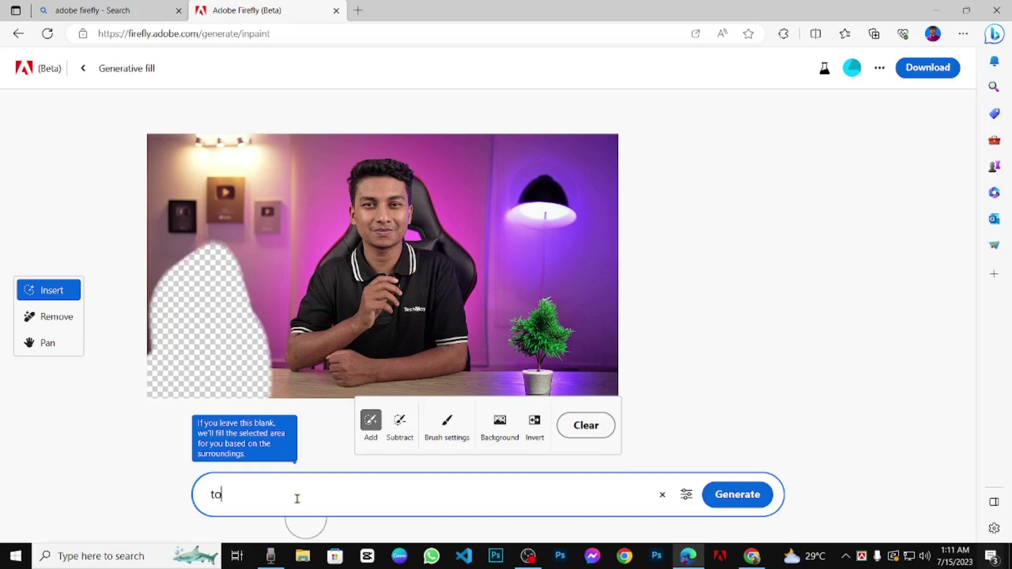
text(y)
text(manky)
key(BackSpace)
text(y)
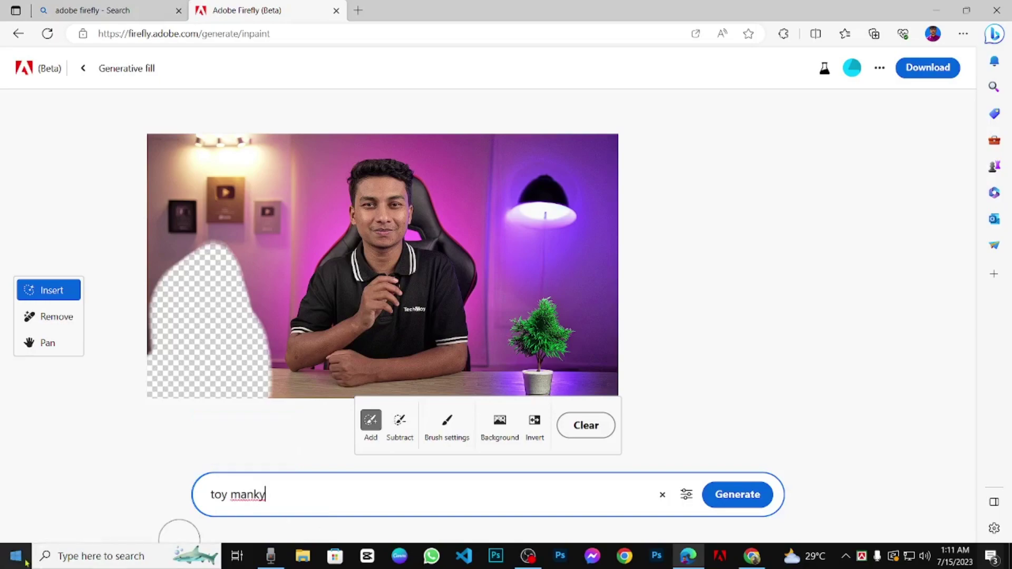
right_click(248, 497)
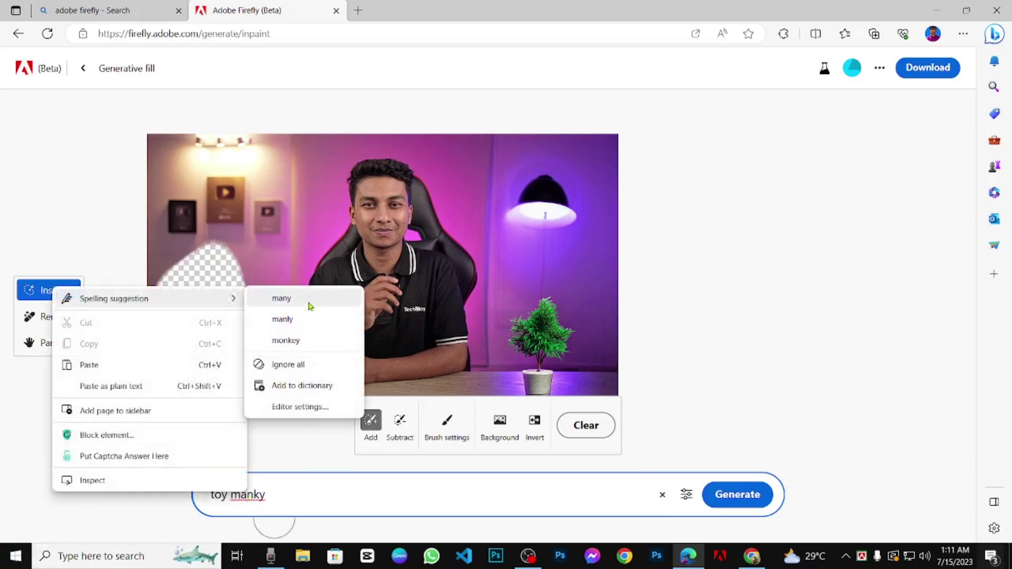
click(325, 341)
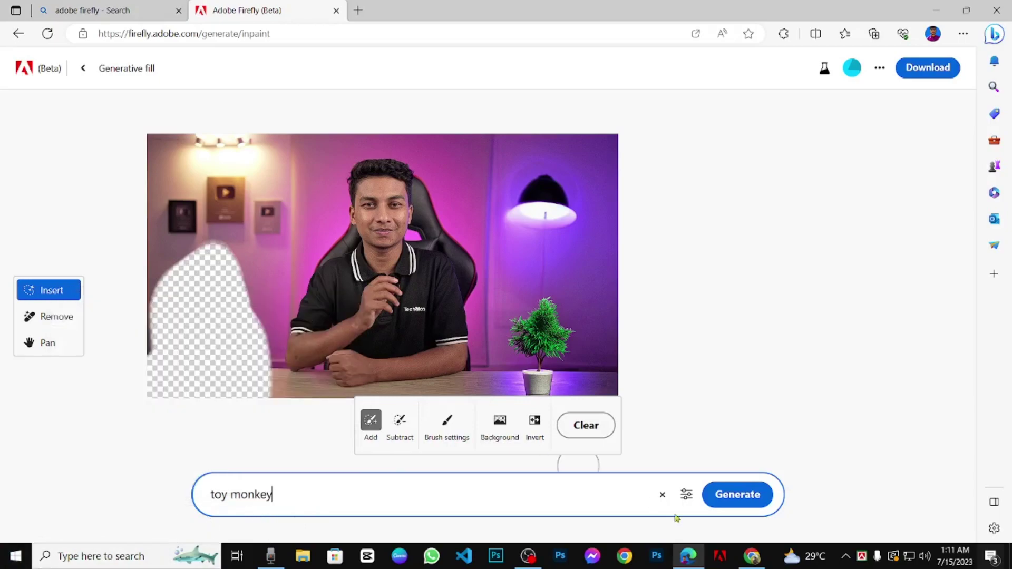
click(761, 493)
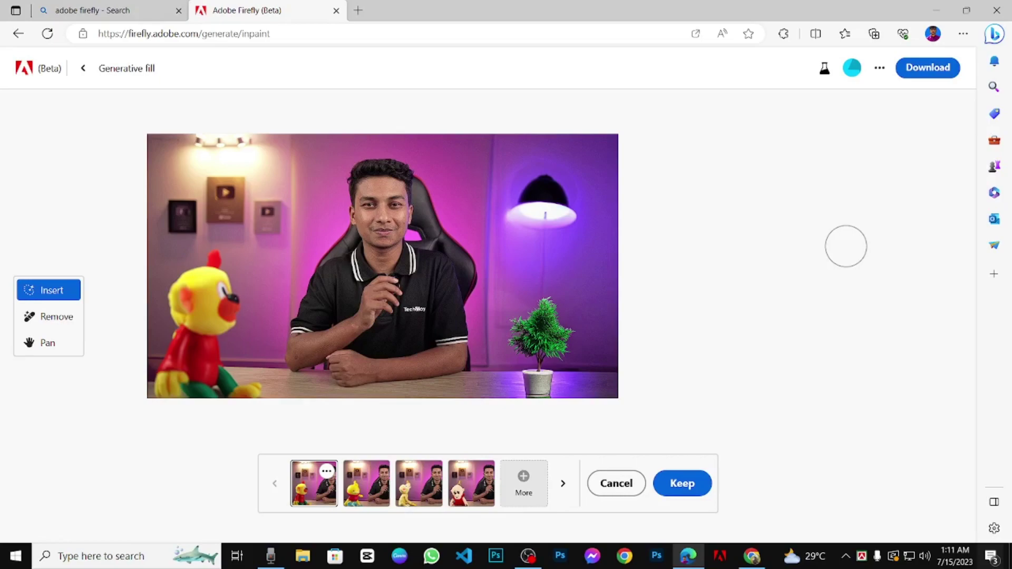
- Compare the toy monkey variations and keep the third one, the all-yellow plush monkey
click(430, 484)
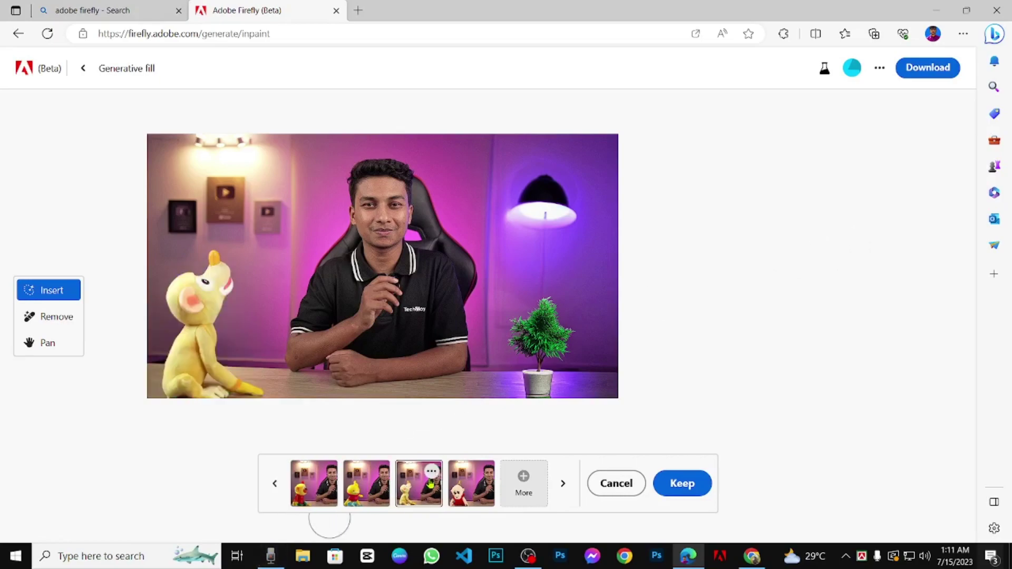
click(355, 484)
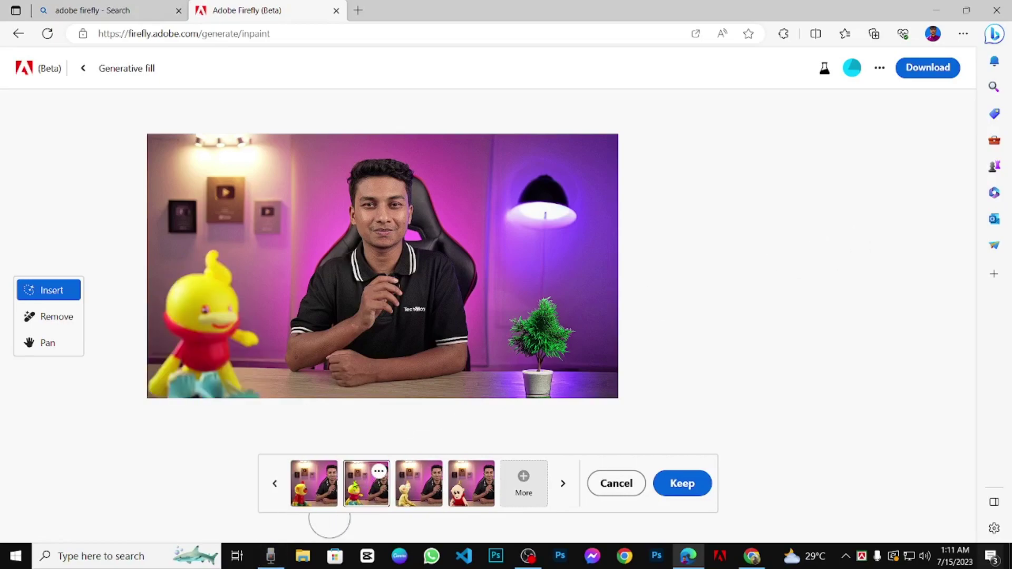
click(418, 485)
click(475, 501)
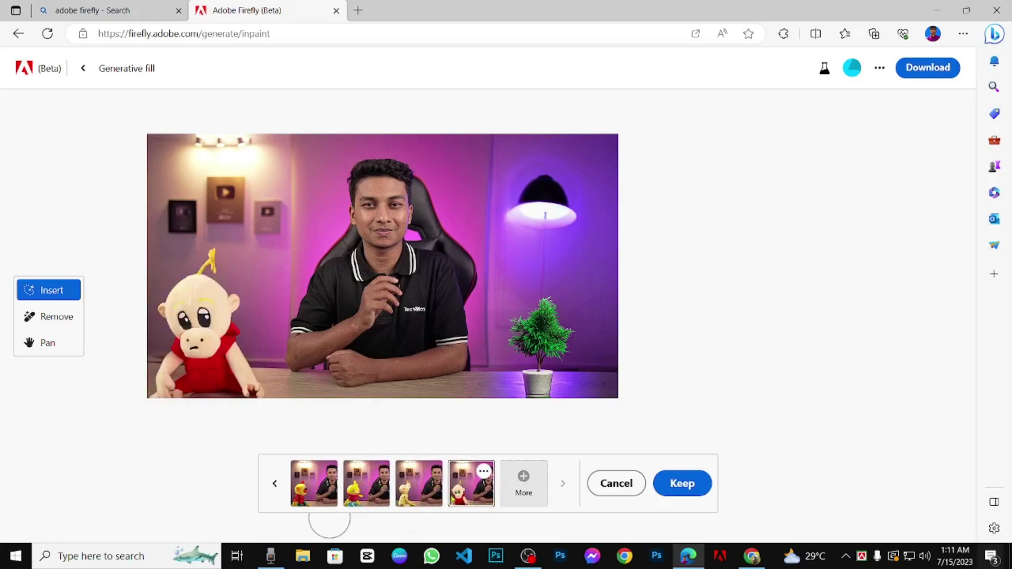
click(422, 492)
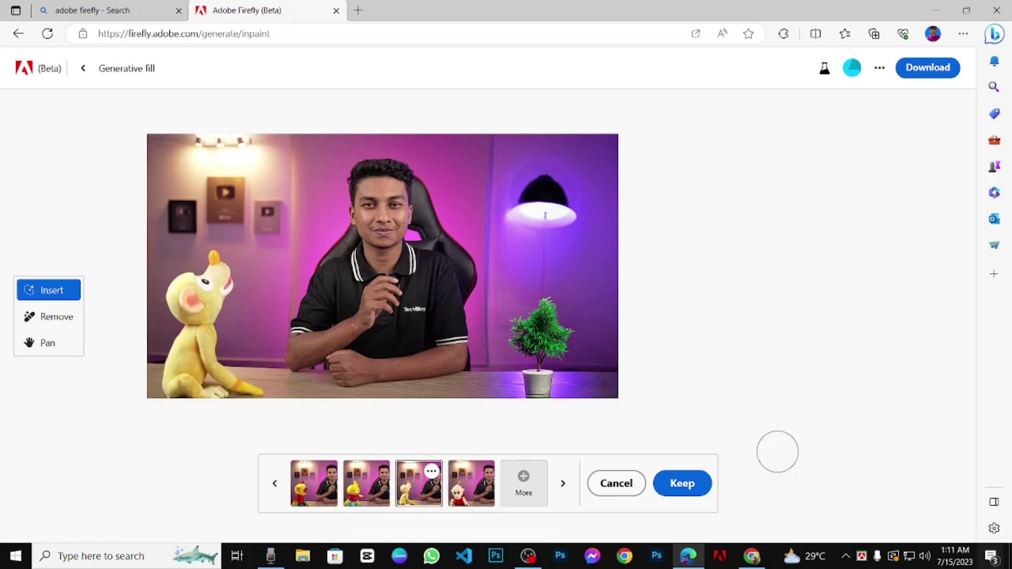
click(682, 484)
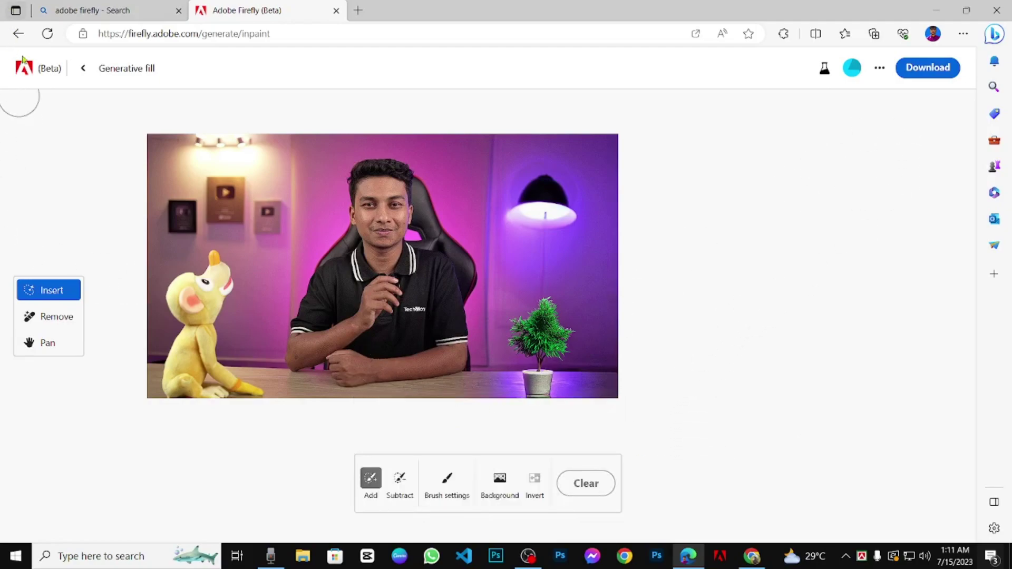
scroll(373, 362, up, 3)
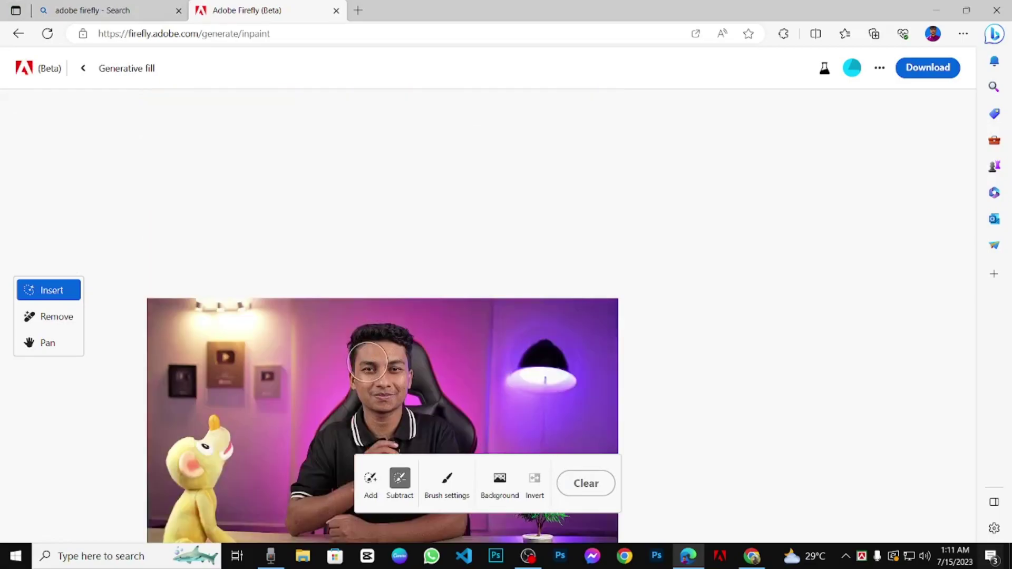
scroll(341, 374, down, 1)
scroll(328, 364, up, 3)
scroll(329, 364, down, 5)
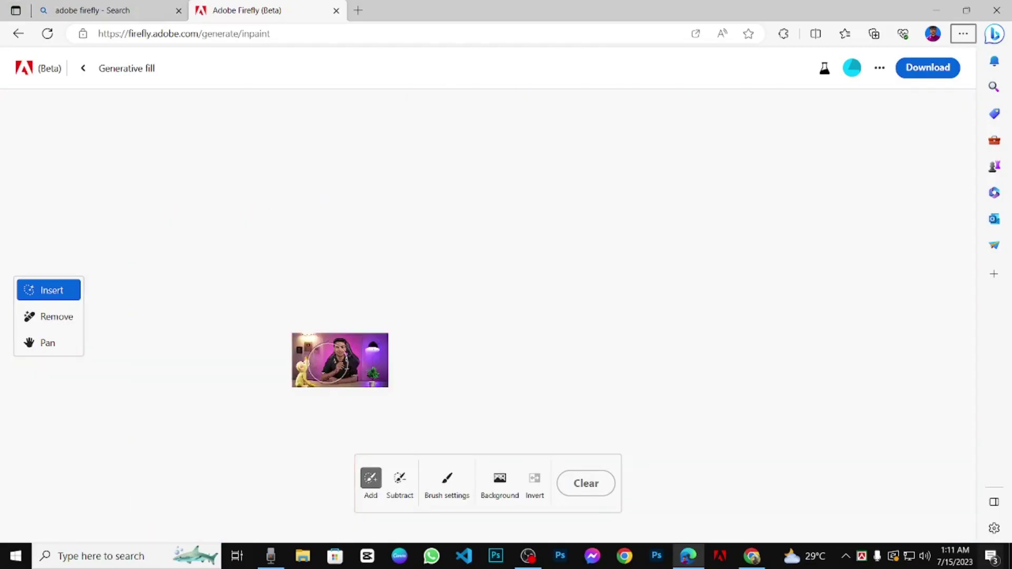
- Download the finished Generative fill photo with the added lamp, potted tree and toy monkey
scroll(329, 363, up, 4)
scroll(458, 326, down, 1)
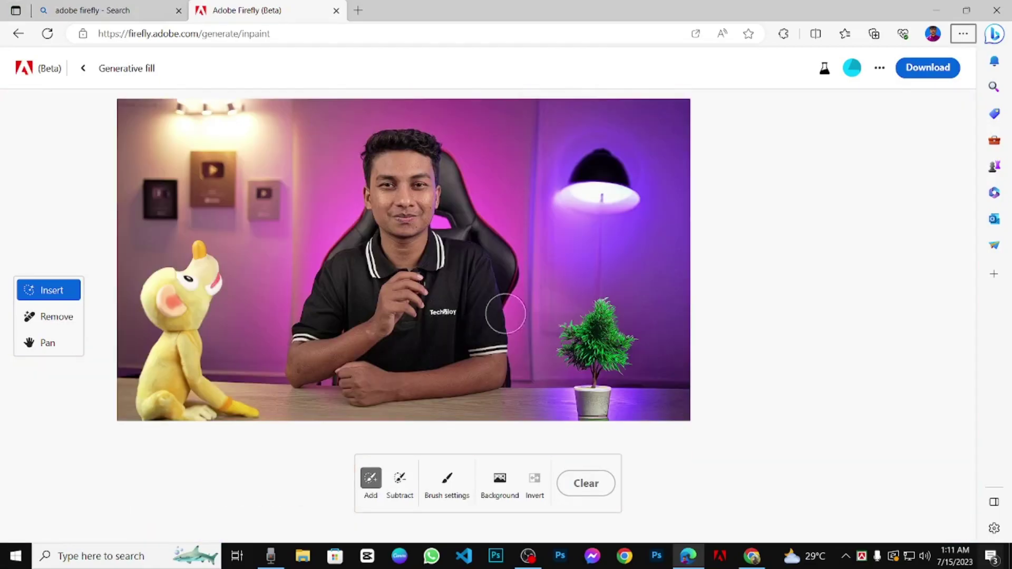
click(929, 71)
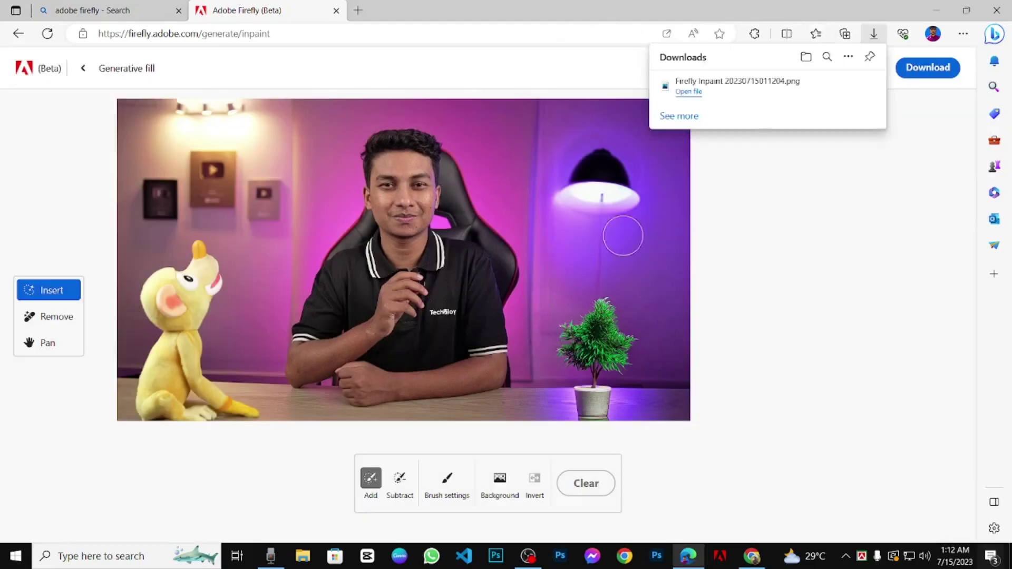
- Open the downloaded Firefly Inpaint PNG in the Photos viewer and examine the edited picture close up and as a whole
click(797, 91)
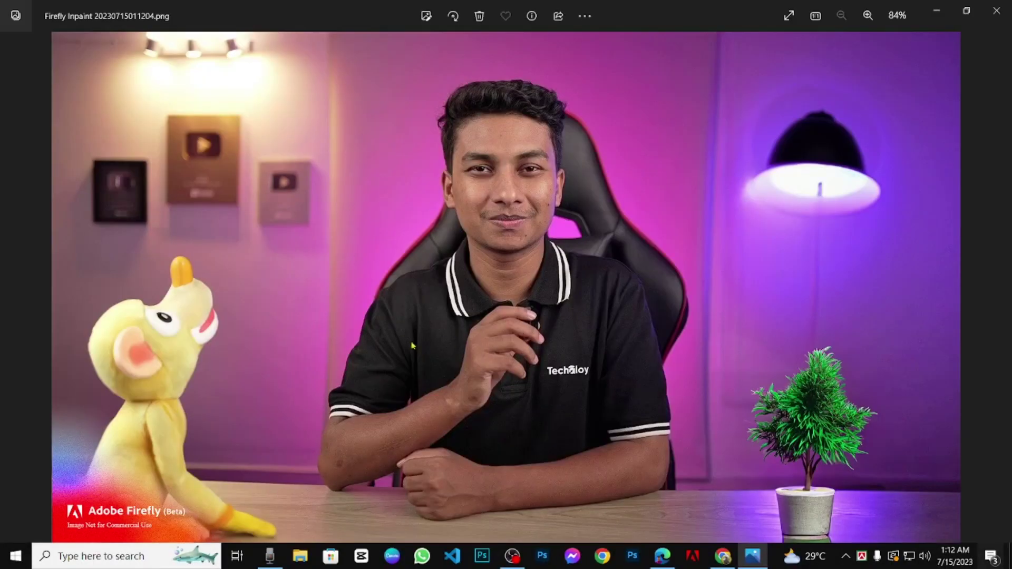
scroll(555, 369, up, 2)
scroll(572, 358, down, 2)
scroll(492, 353, up, 2)
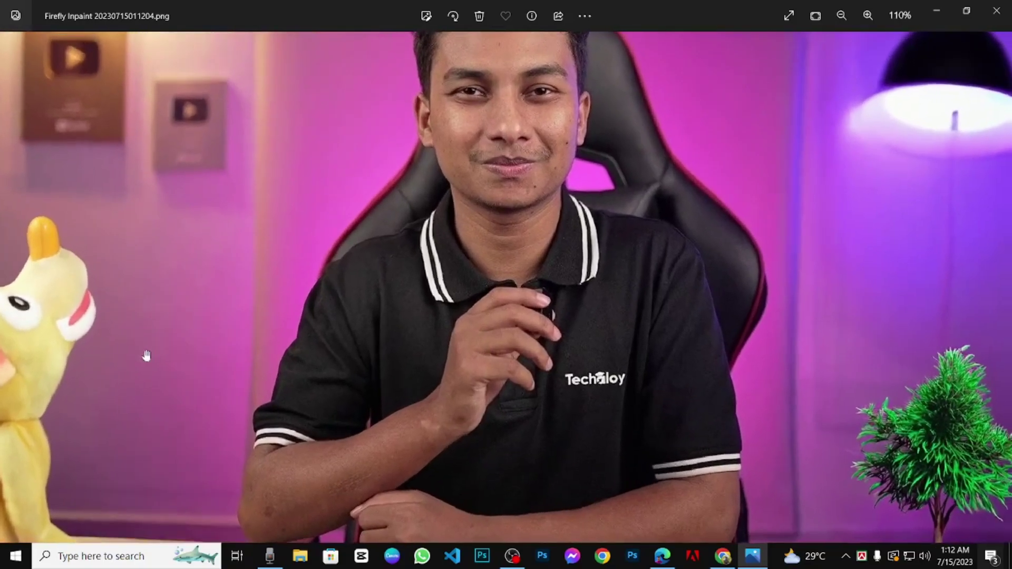
scroll(322, 374, down, 2)
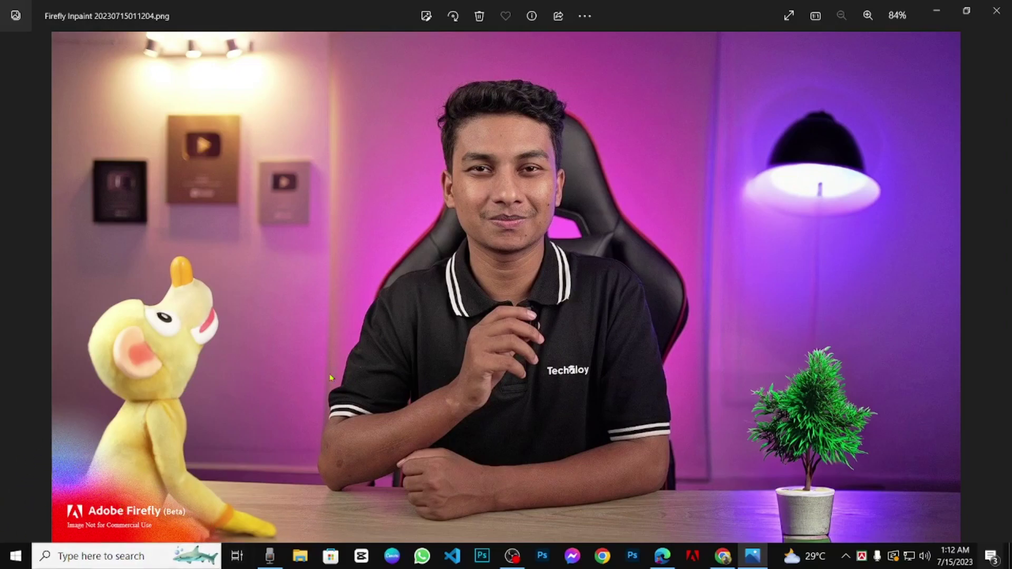
scroll(429, 390, up, 2)
scroll(428, 393, down, 2)
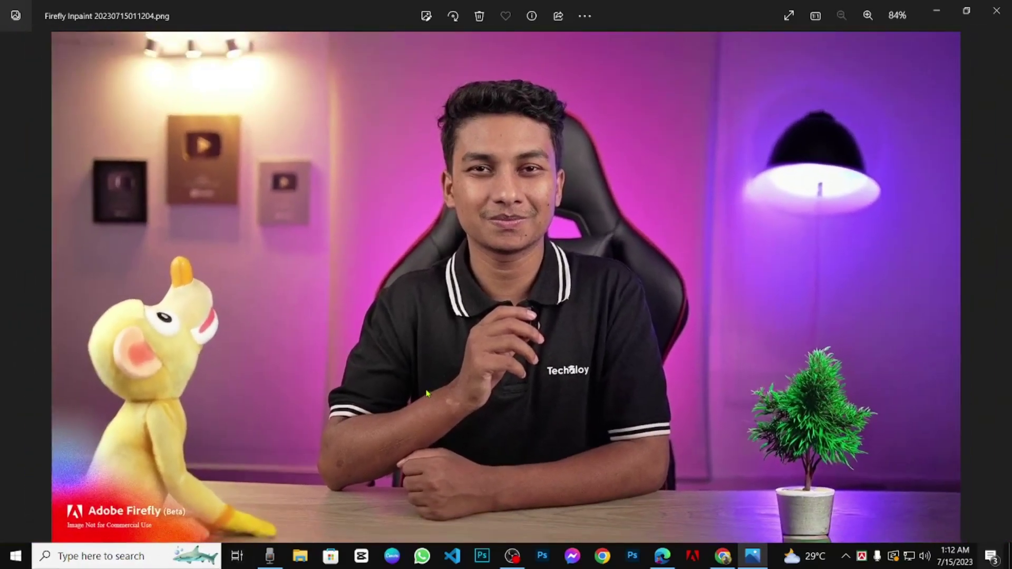